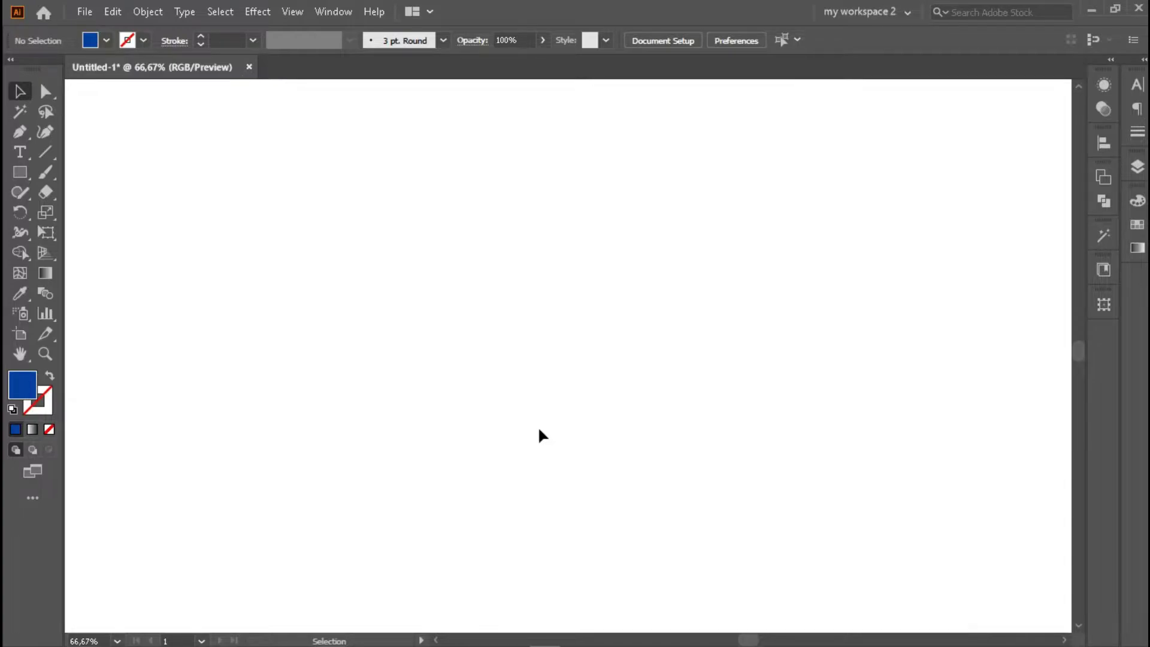
Open the Rectangle tool flyout listing rectangle, ellipse, polygon, star and flare tools.
click(18, 173)
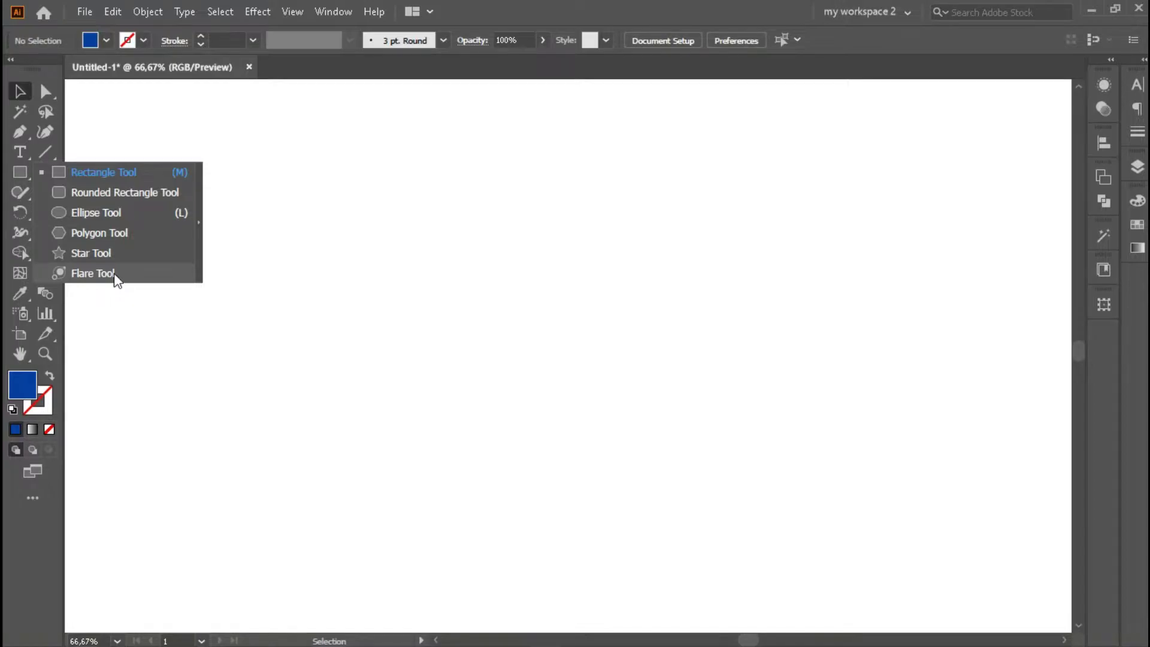
Draw a wide blue rectangle and a square beside it, then nudge the square down.
click(90, 171)
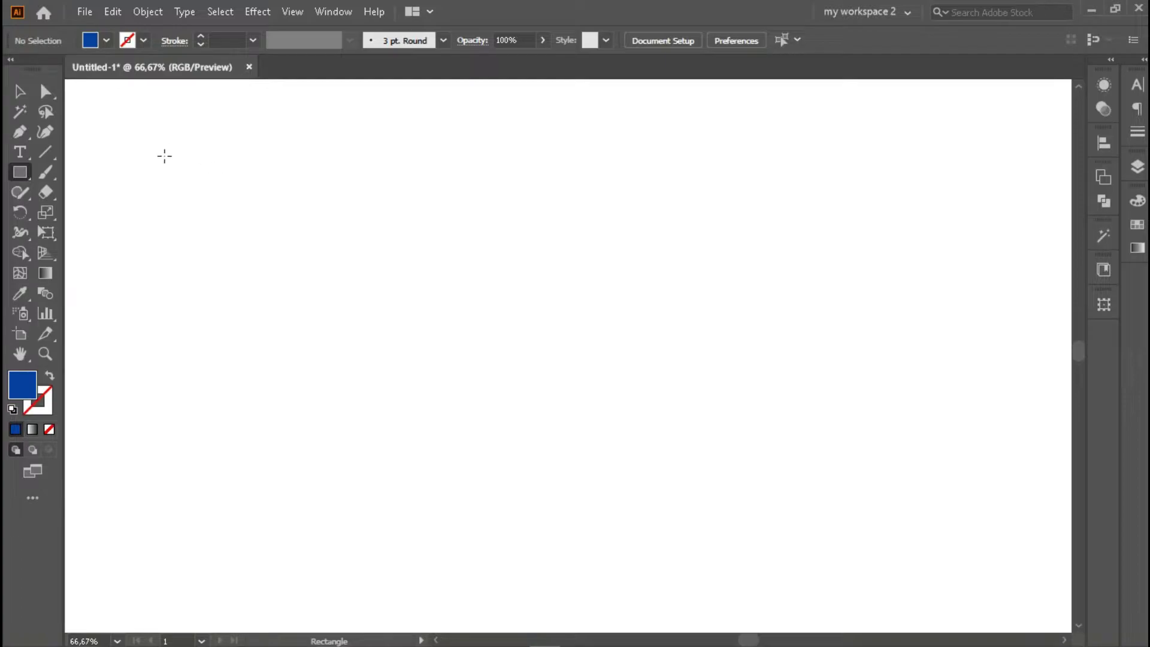
drag(164, 151, 450, 303)
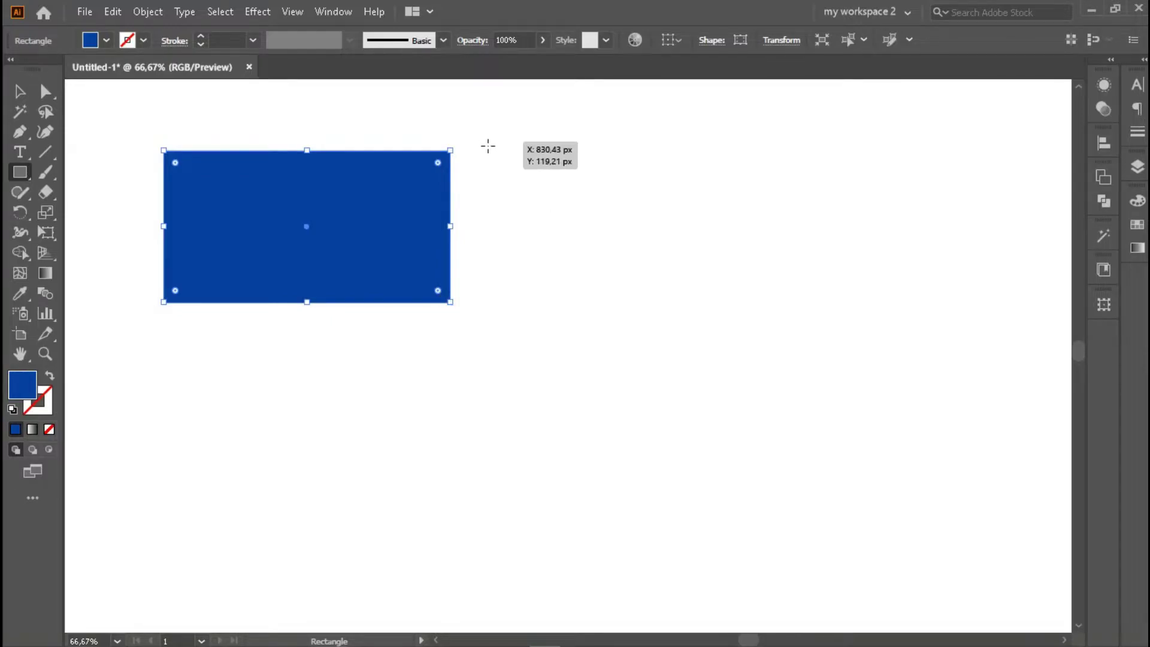
drag(486, 145, 602, 283)
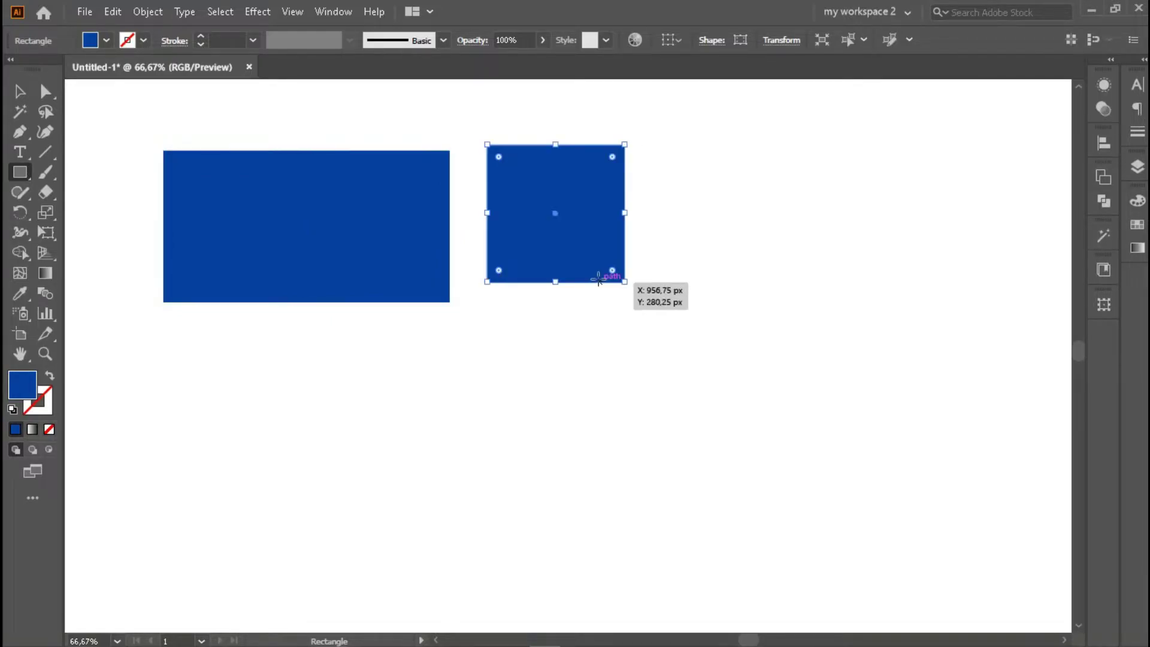
key(v)
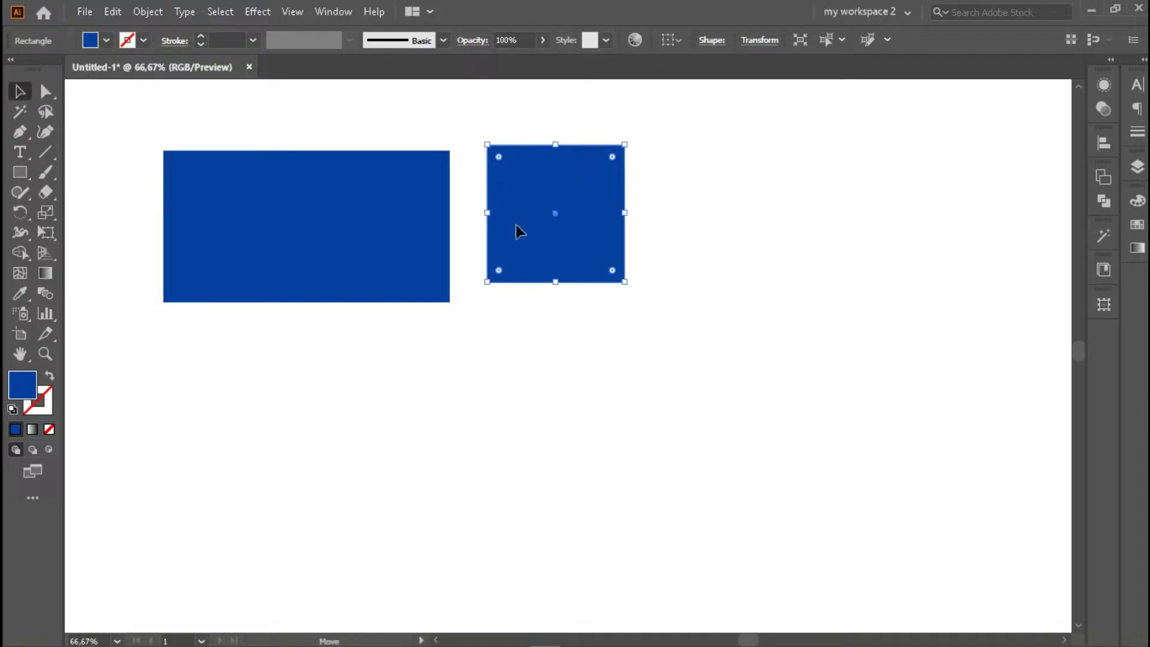
drag(518, 205, 516, 230)
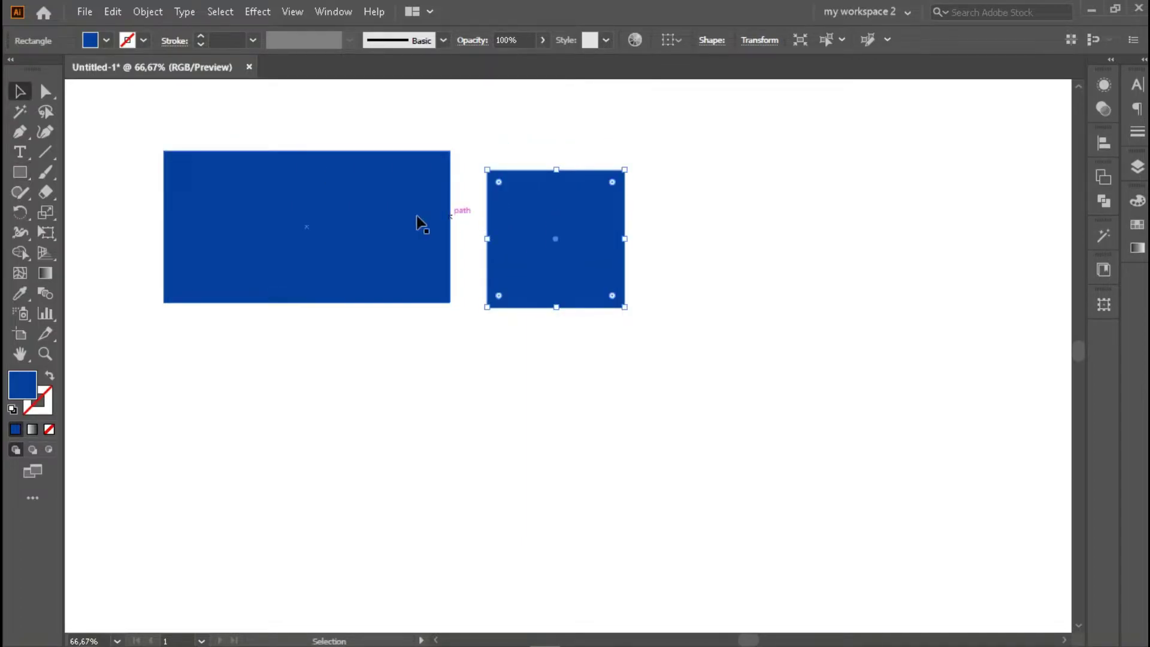
Create an exact 200 × 200 px blue square using the Rectangle size dialog.
click(19, 173)
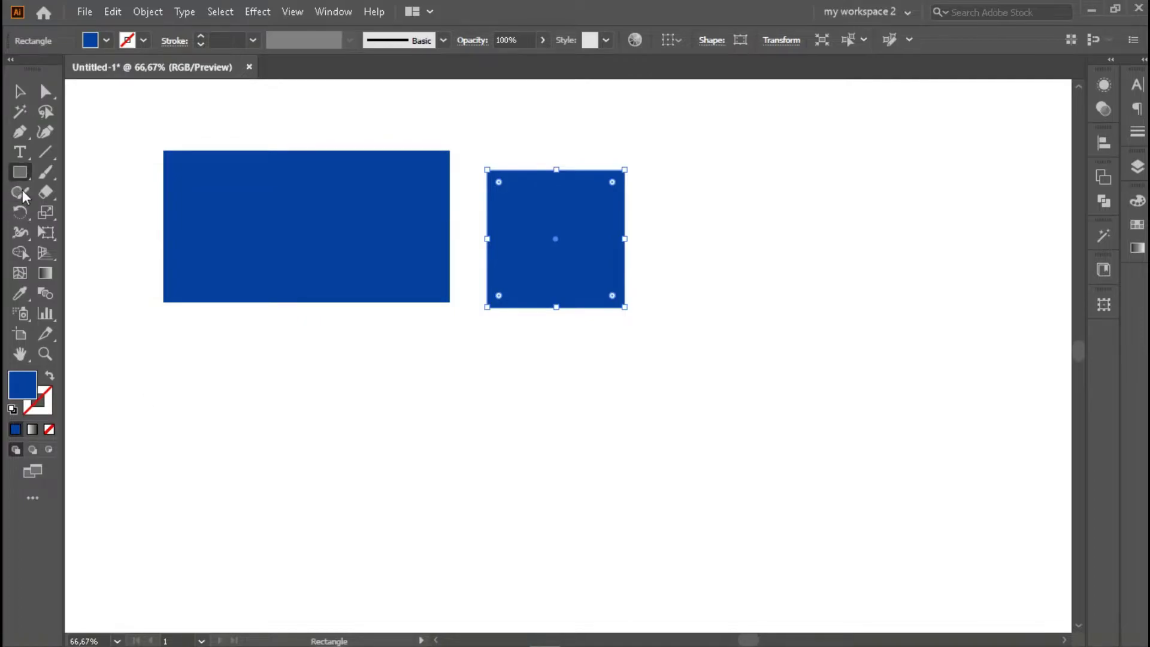
click(241, 402)
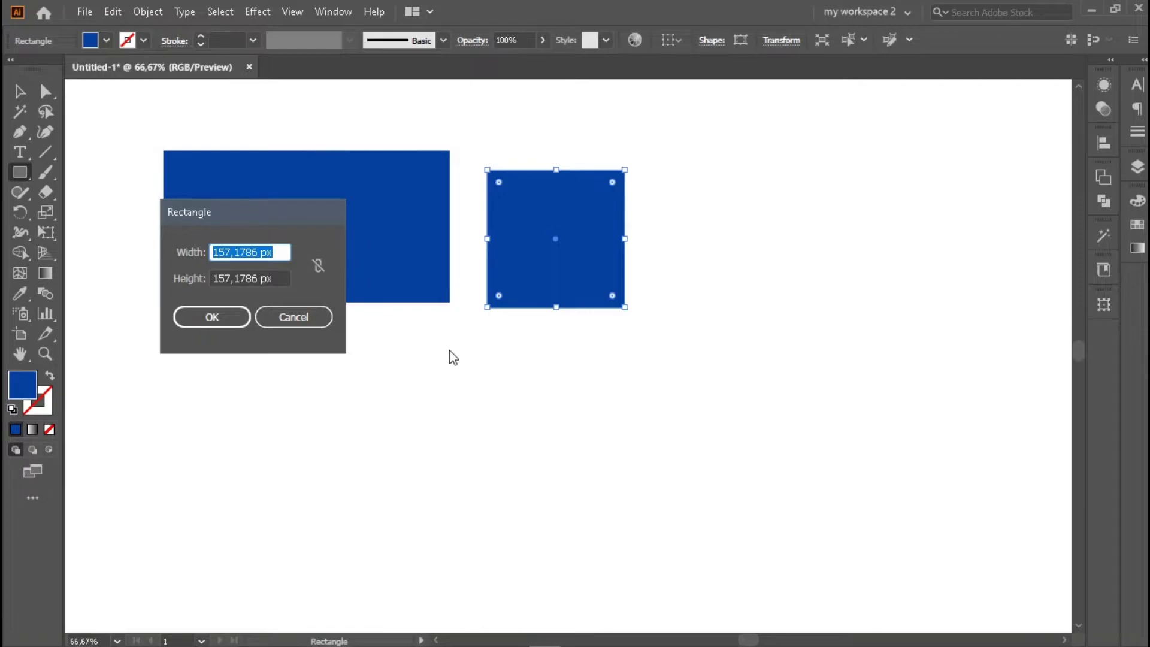
key(BackSpace)
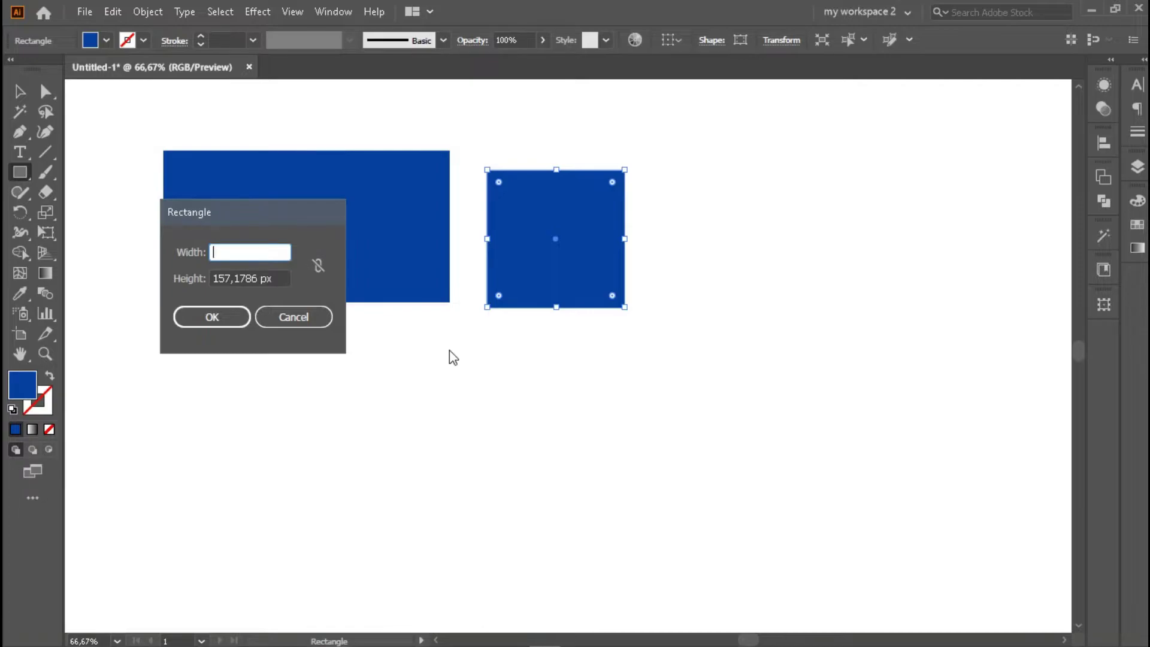
text(200)
key(Tab)
text(20)
key(Return)
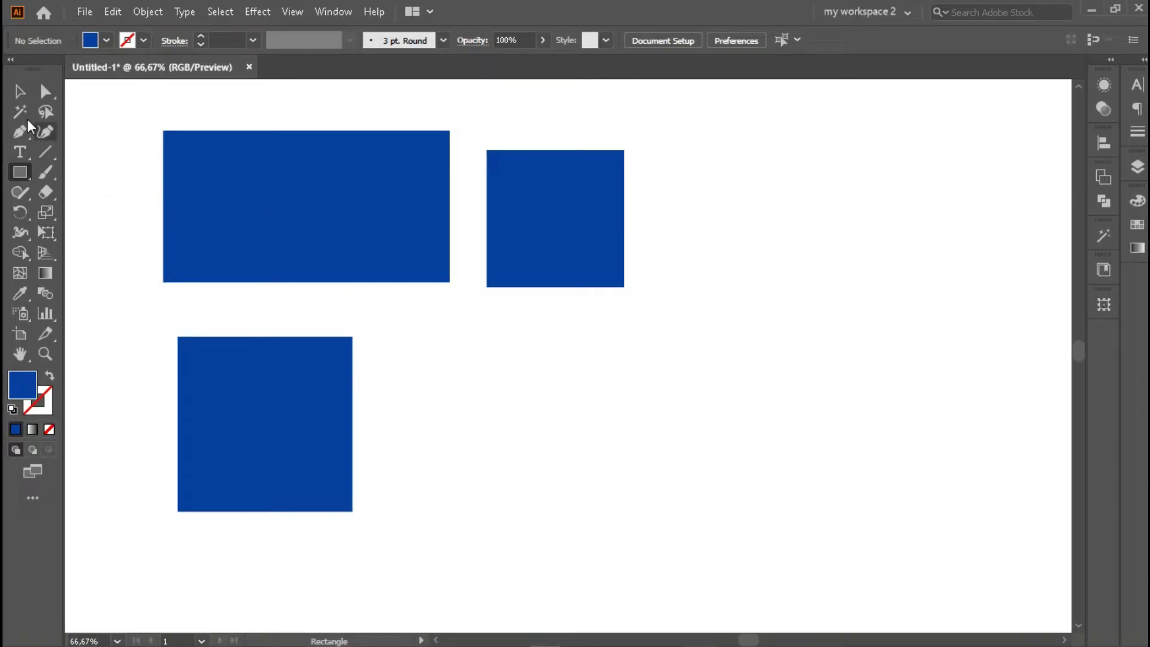
Marquee-select all three rectangles and delete them.
click(20, 91)
mouse_move(74, 134)
mouse_down()
mouse_move(695, 479)
mouse_move(690, 466)
mouse_up()
key(Delete)
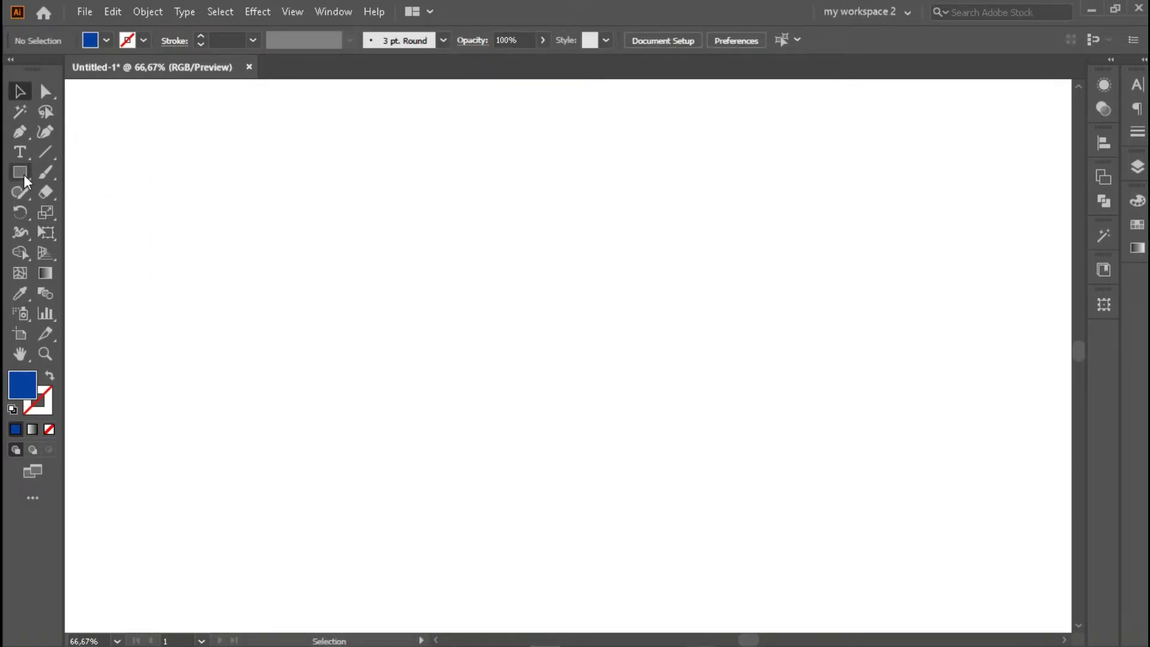
Draw a near-square rounded rectangle and a wider one to its right, then select both.
drag(23, 174, 114, 188)
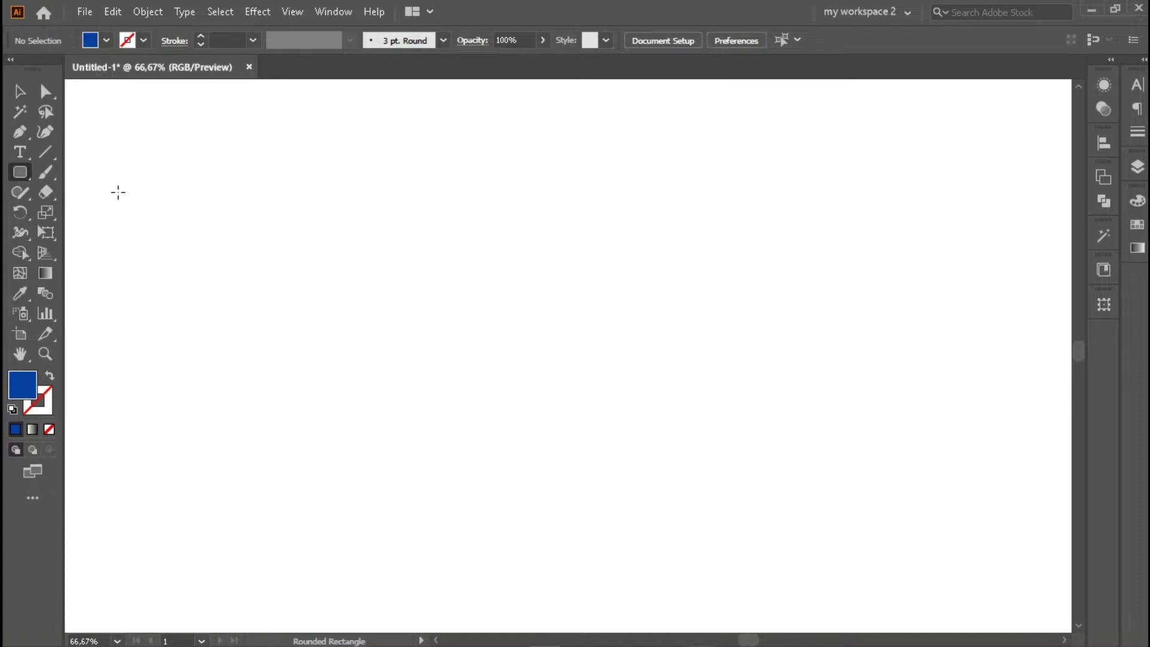
mouse_move(165, 155)
mouse_down()
mouse_move(420, 379)
mouse_move(425, 415)
mouse_up()
drag(467, 170, 849, 413)
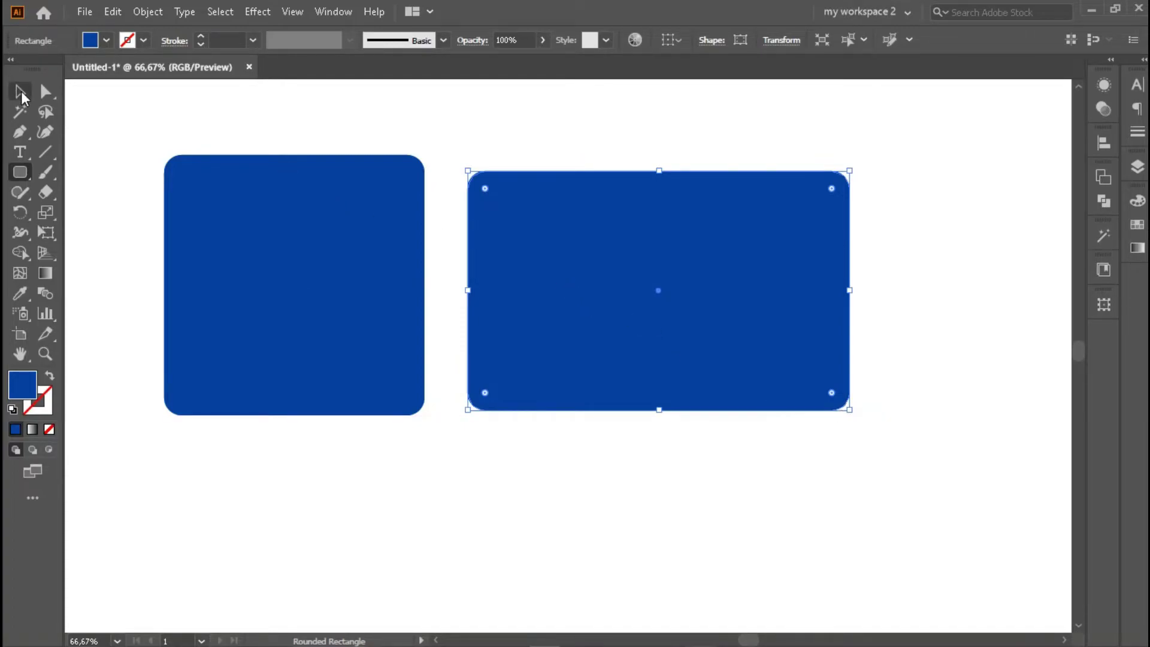
click(20, 91)
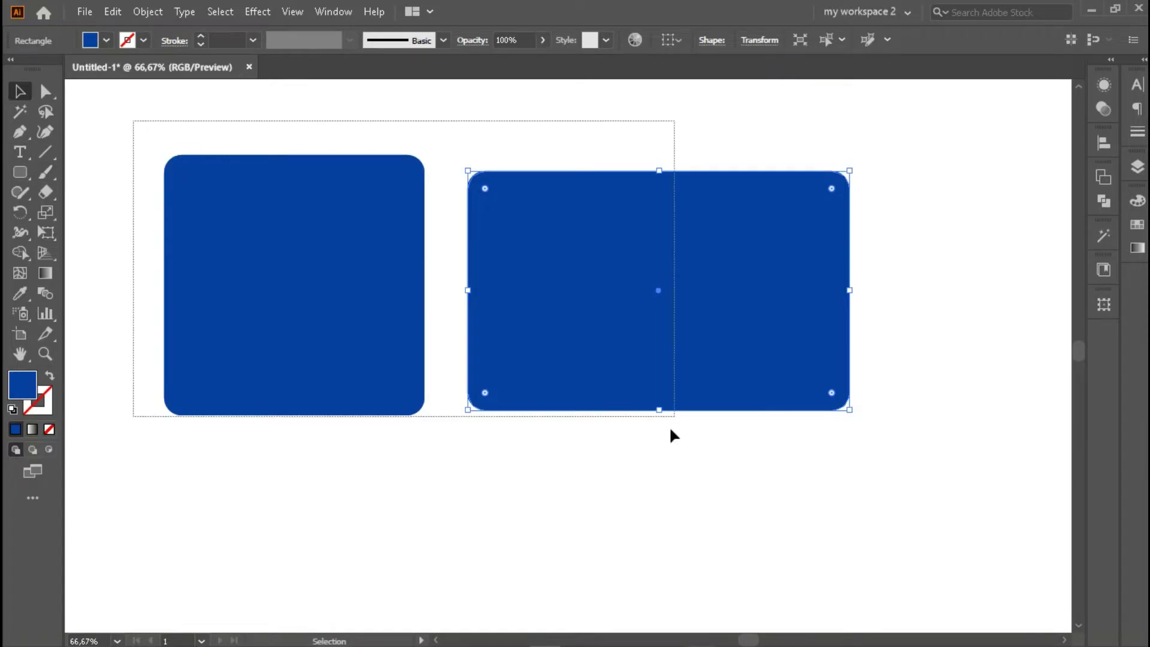
drag(134, 121, 680, 456)
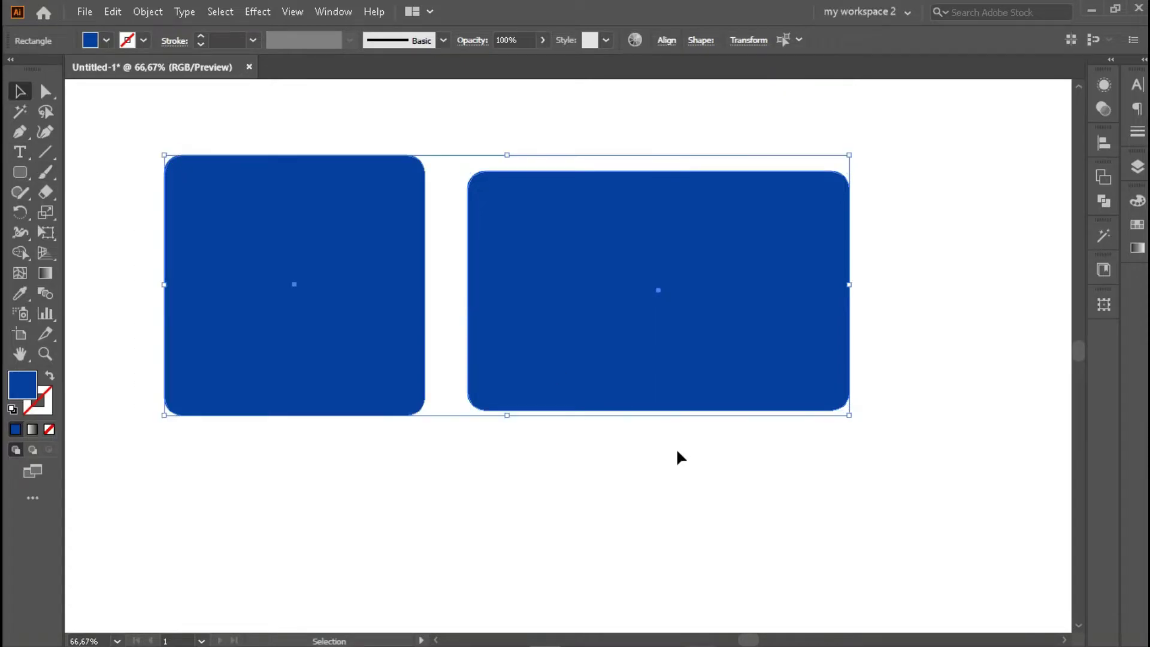
click(20, 172)
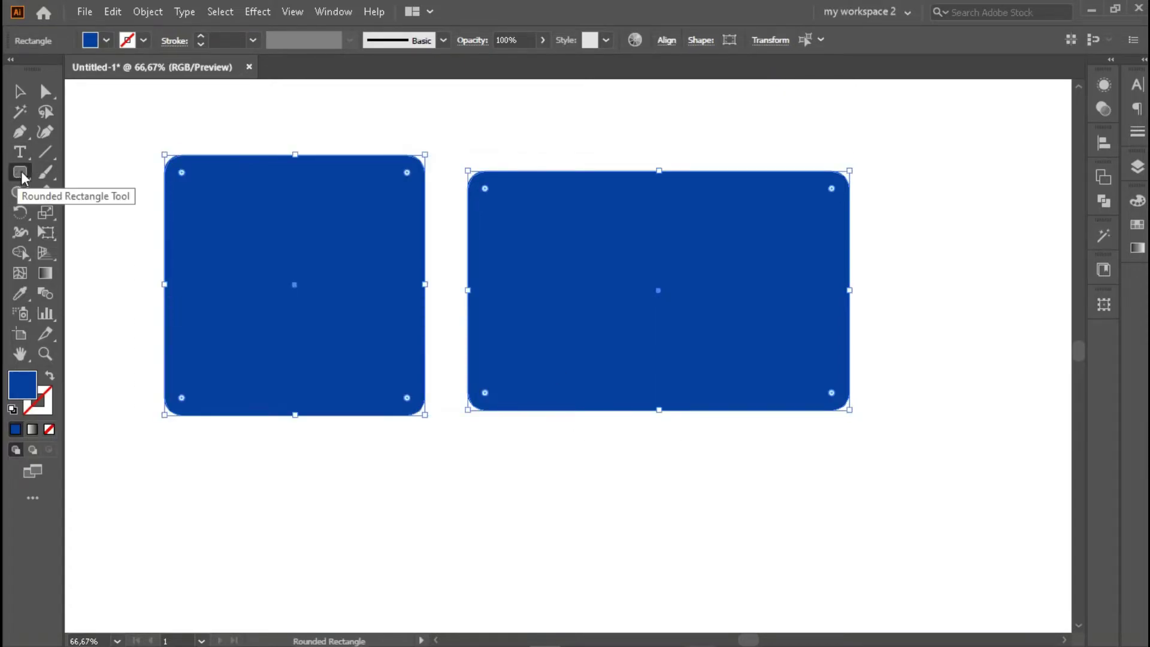
Create a 436.82 × 273.86 px rounded rectangle with 30 px corner radius.
click(313, 453)
click(628, 310)
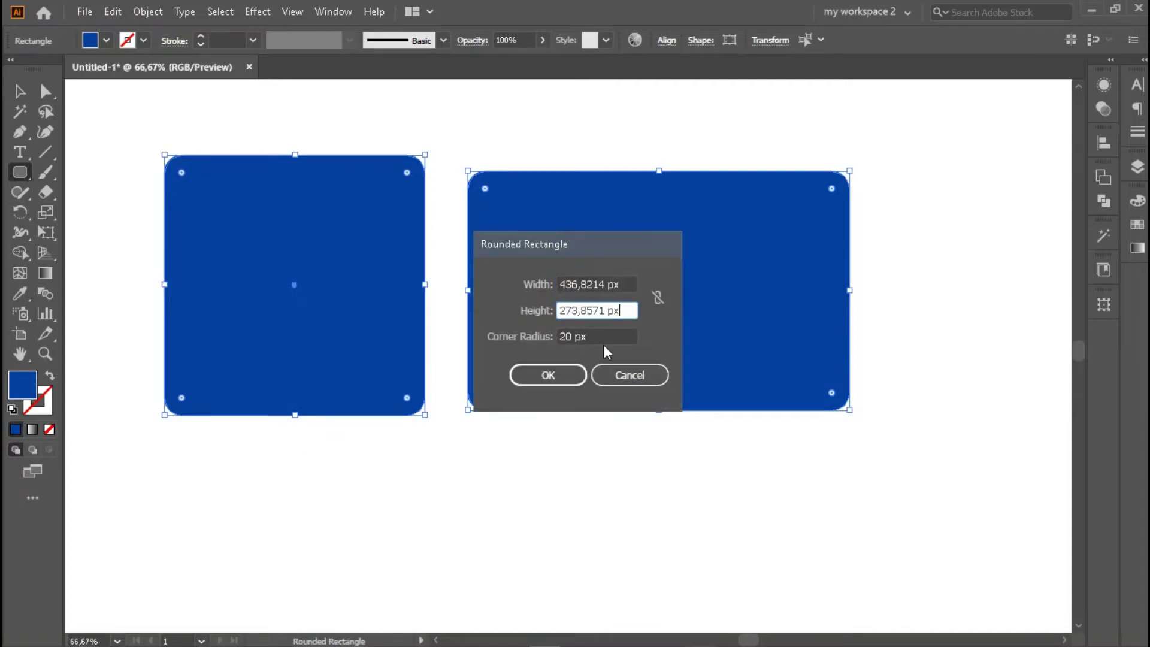
click(602, 337)
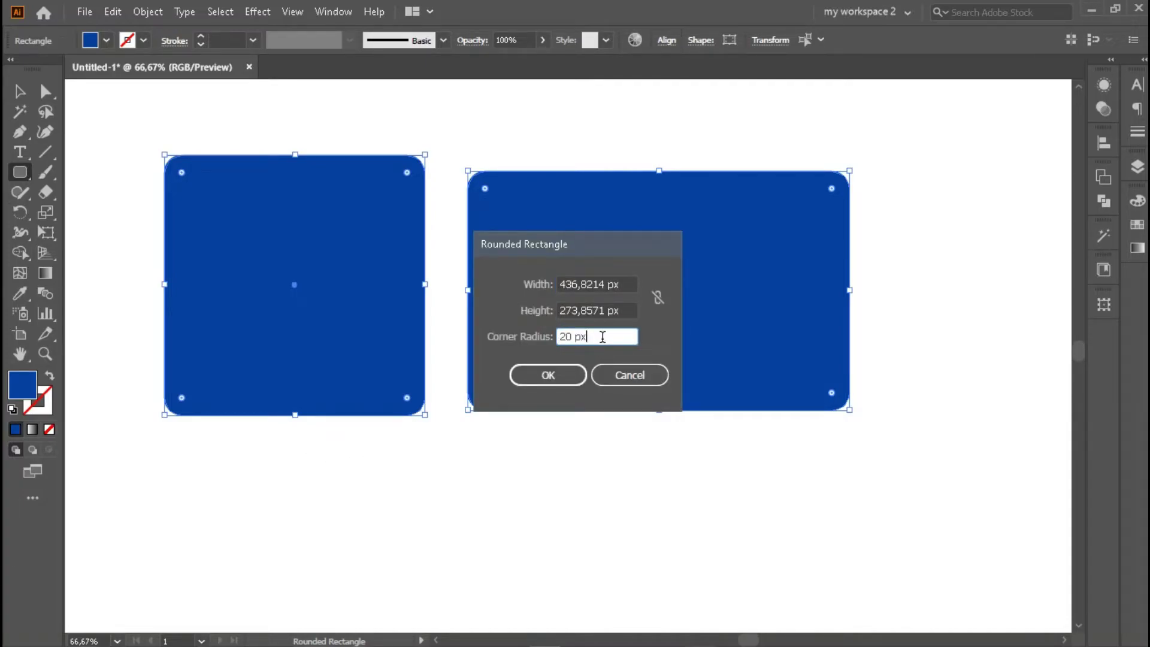
key(BackSpace)
key(BackSpace)
key(BackSpace)
key(BackSpace)
key(BackSpace)
text(3)
text(0)
click(579, 375)
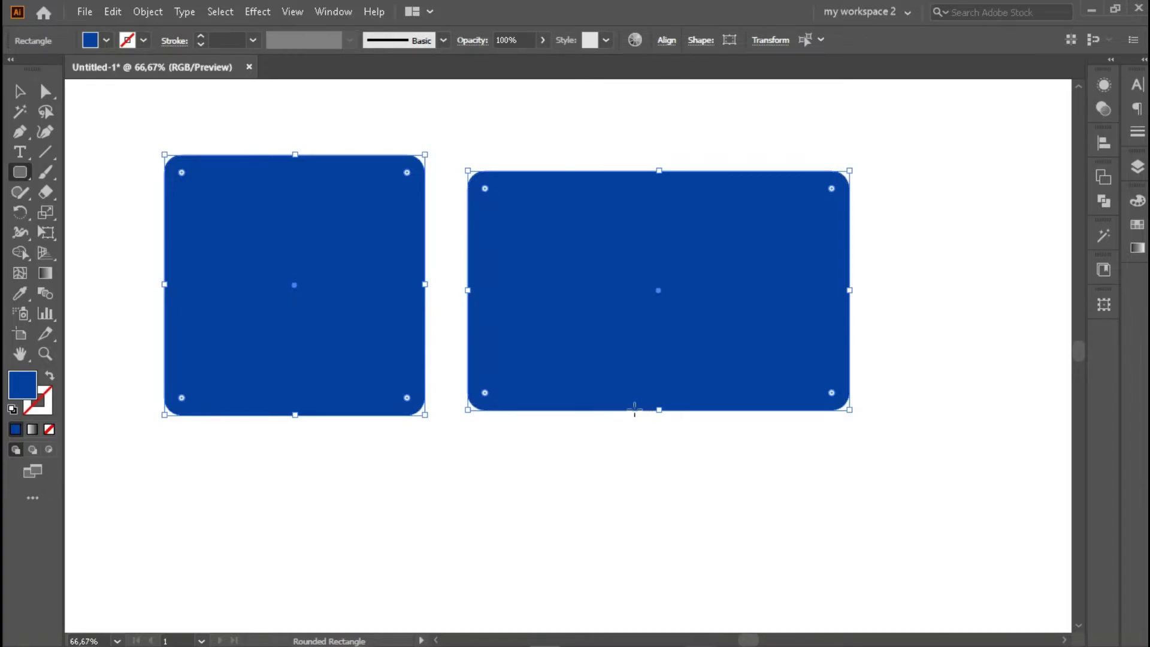
Shift the new rounded rectangle leftward below the first two.
scroll(634, 411, down, 2)
scroll(586, 403, down, 3)
key(v)
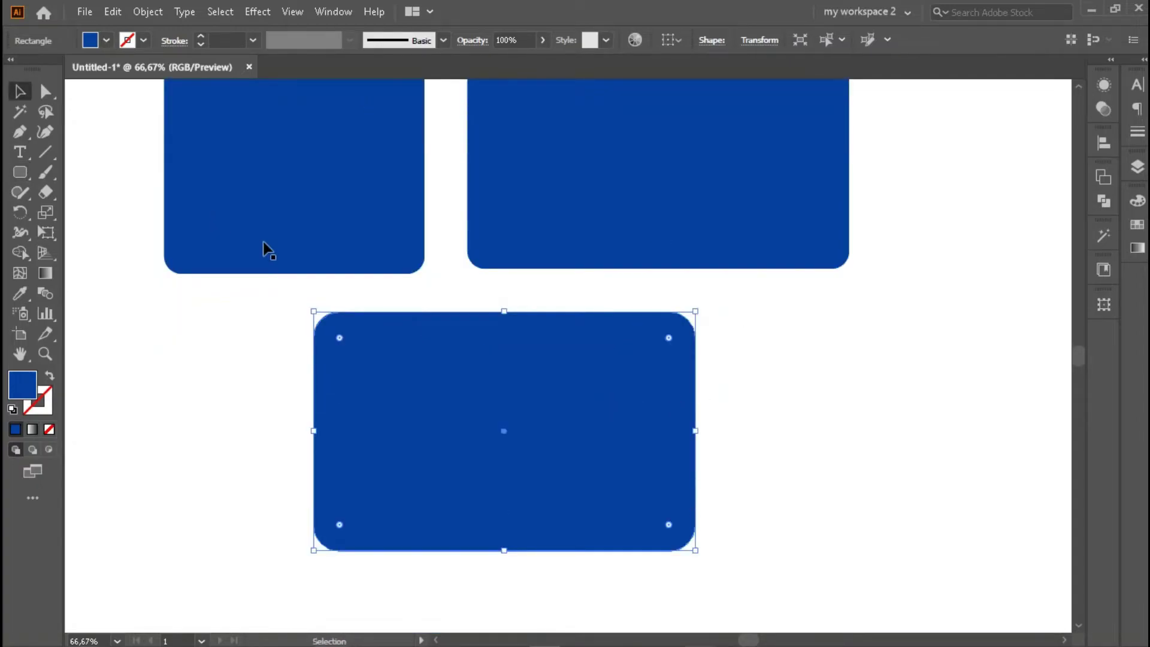
scroll(513, 393, up, 2)
scroll(514, 393, up, 2)
key(ctrl+shift+a)
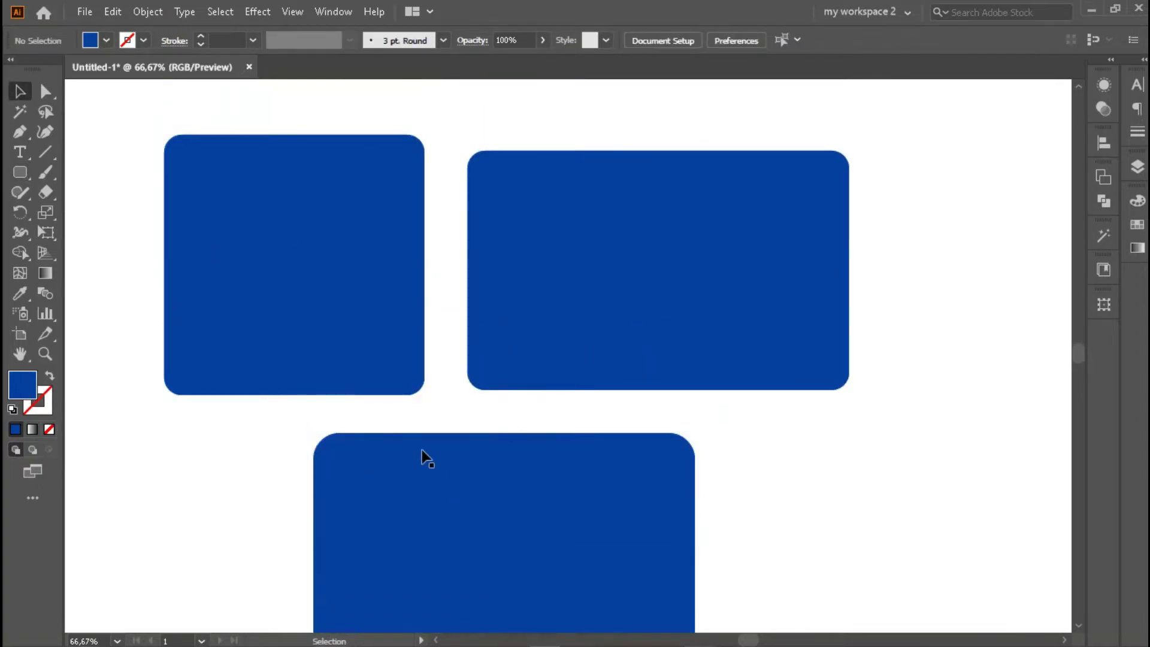
scroll(423, 456, down, 1)
drag(423, 456, 239, 433)
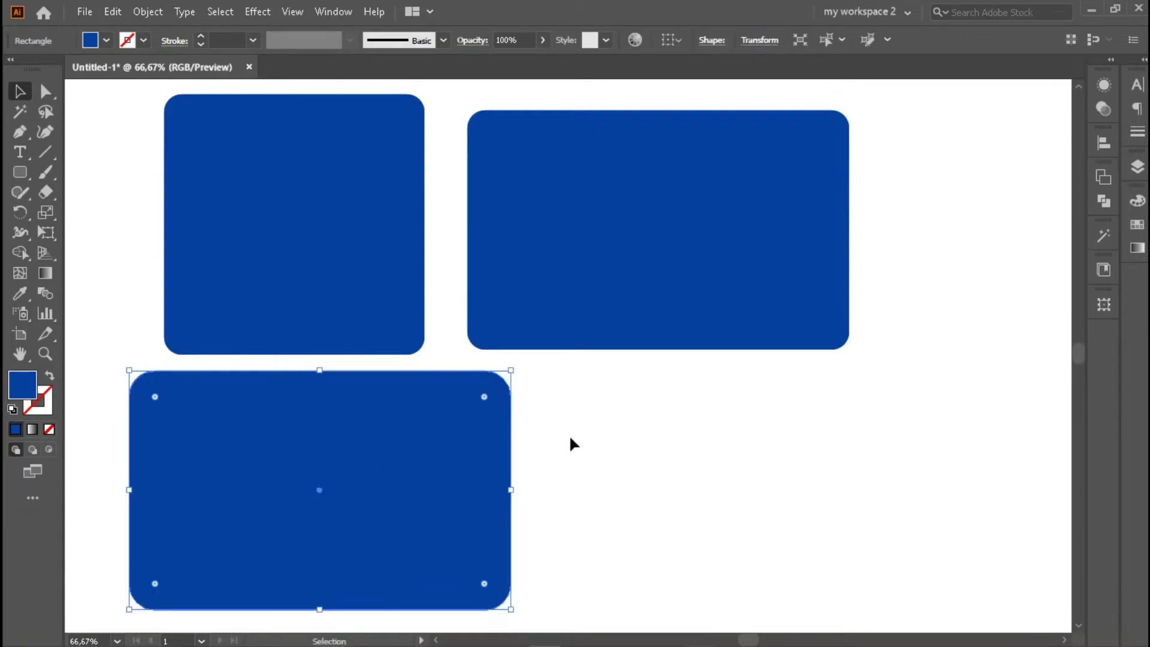
click(570, 438)
scroll(377, 406, up, 1)
key(m)
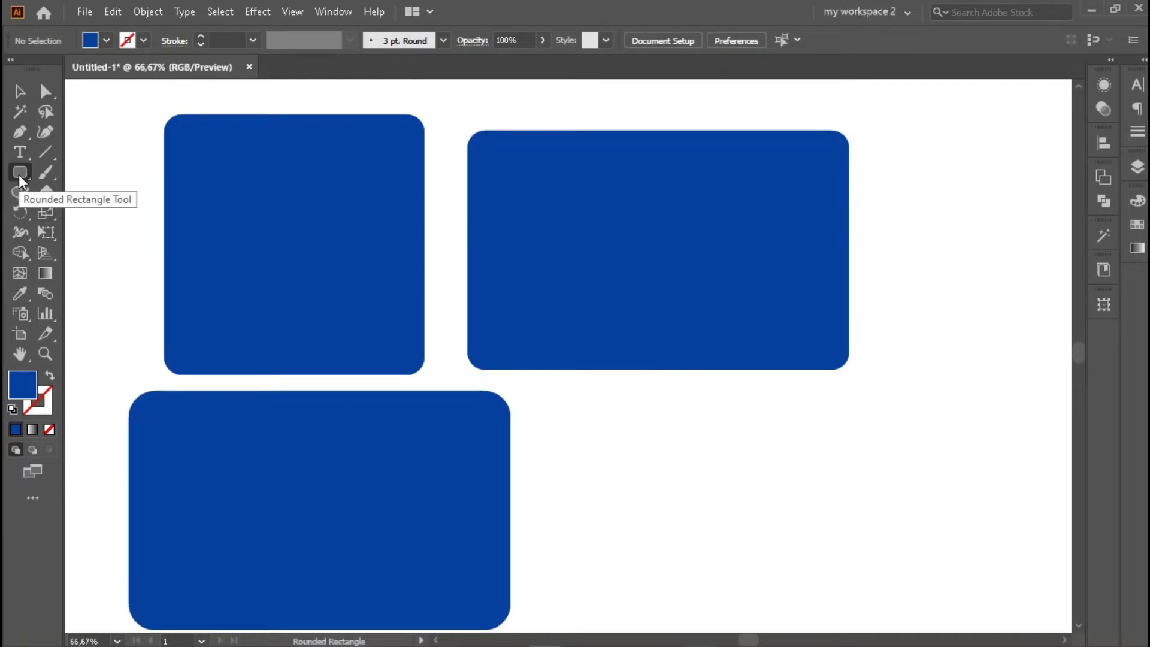
drag(20, 174, 105, 207)
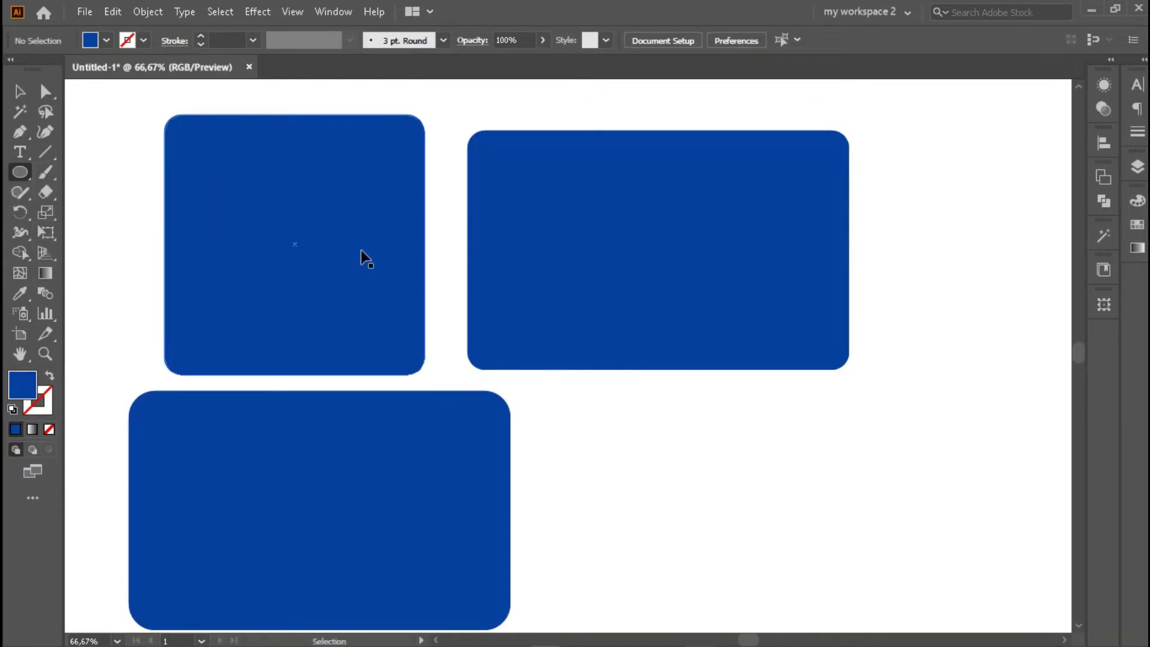
Replace the rounded rectangles with two large blue circles side by side.
key(ctrl+a)
key(Delete)
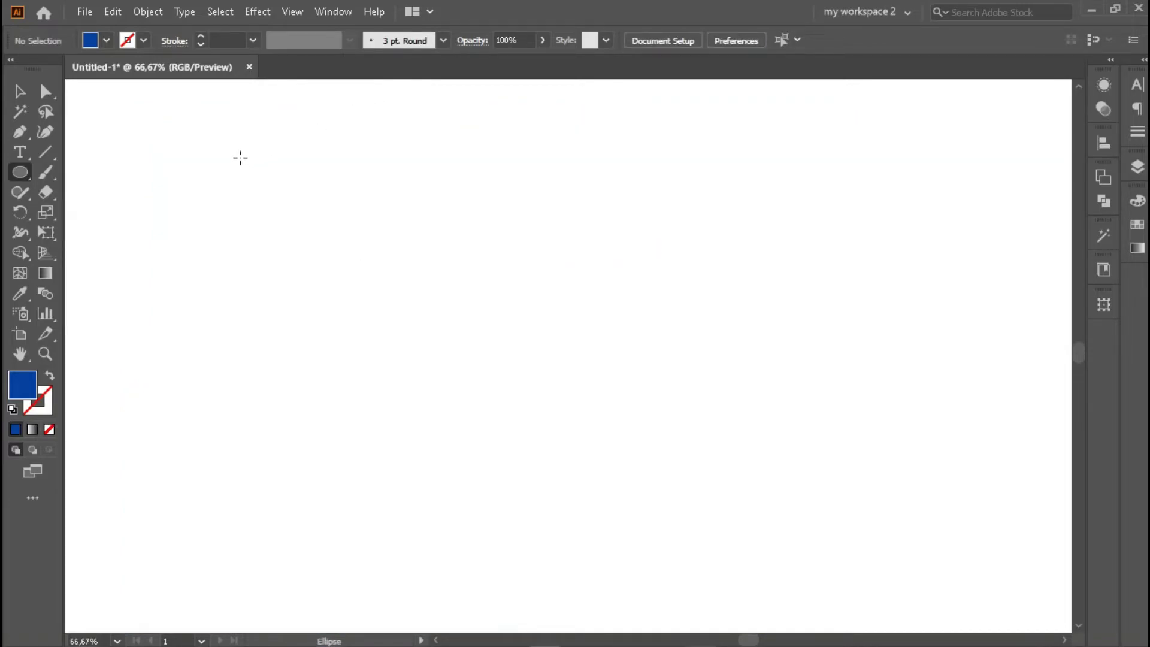
drag(131, 147, 437, 441)
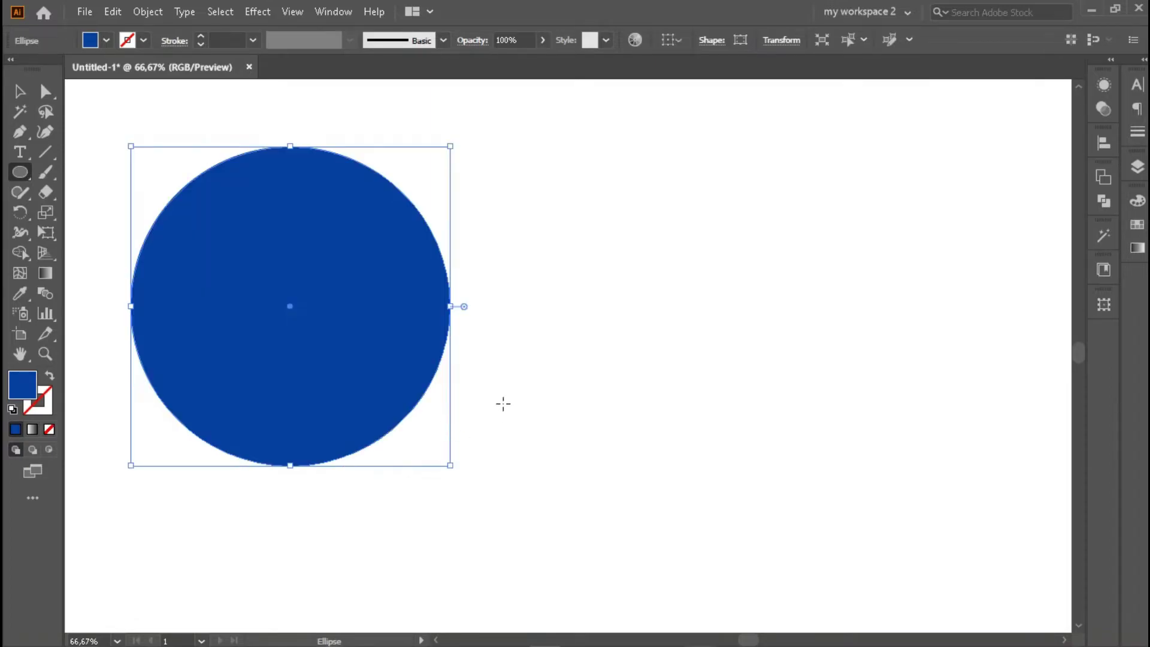
drag(514, 181, 808, 450)
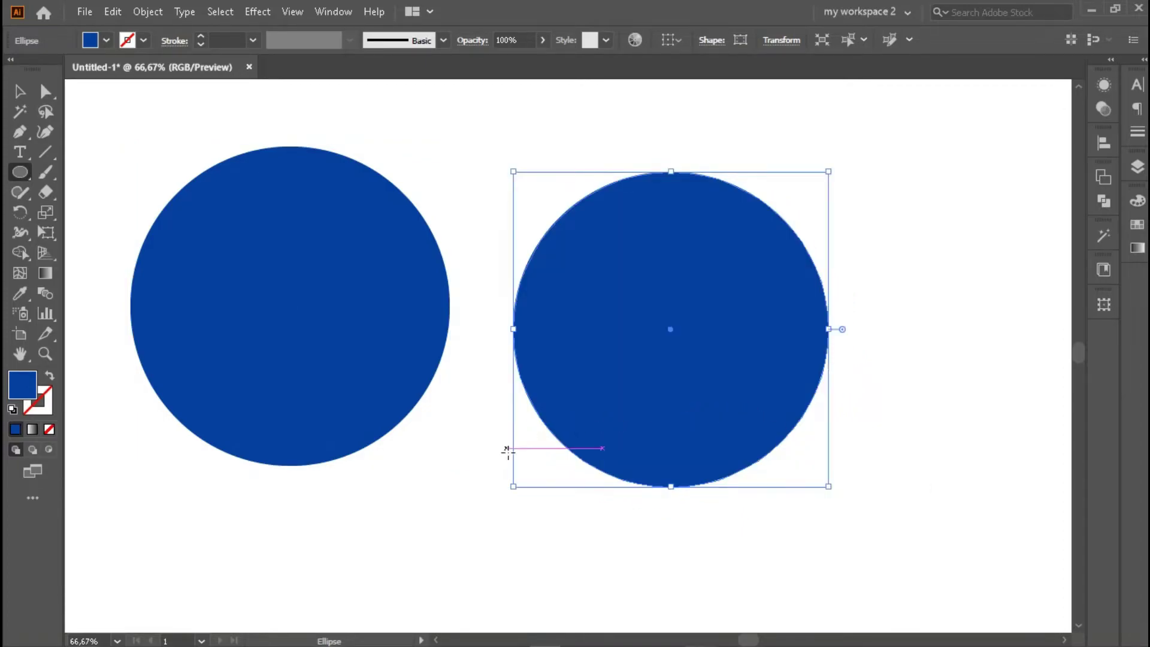
Add three blue ellipses of different proportions below the circles.
scroll(509, 454, down, 2)
scroll(512, 455, down, 2)
scroll(515, 458, down, 2)
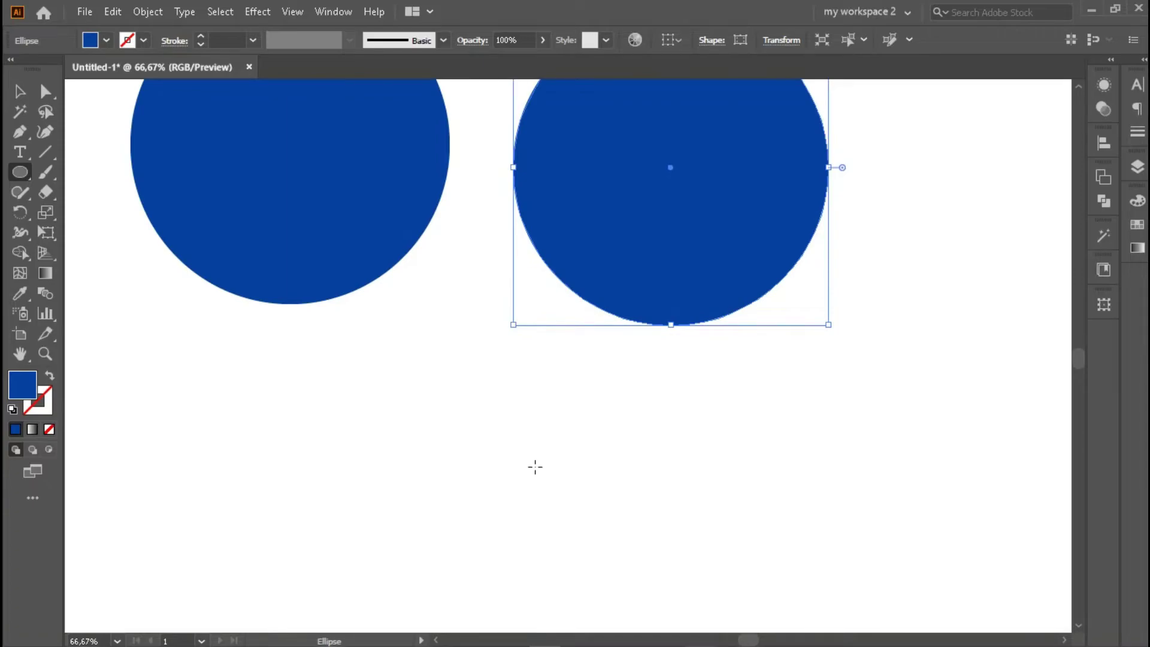
drag(399, 349, 665, 504)
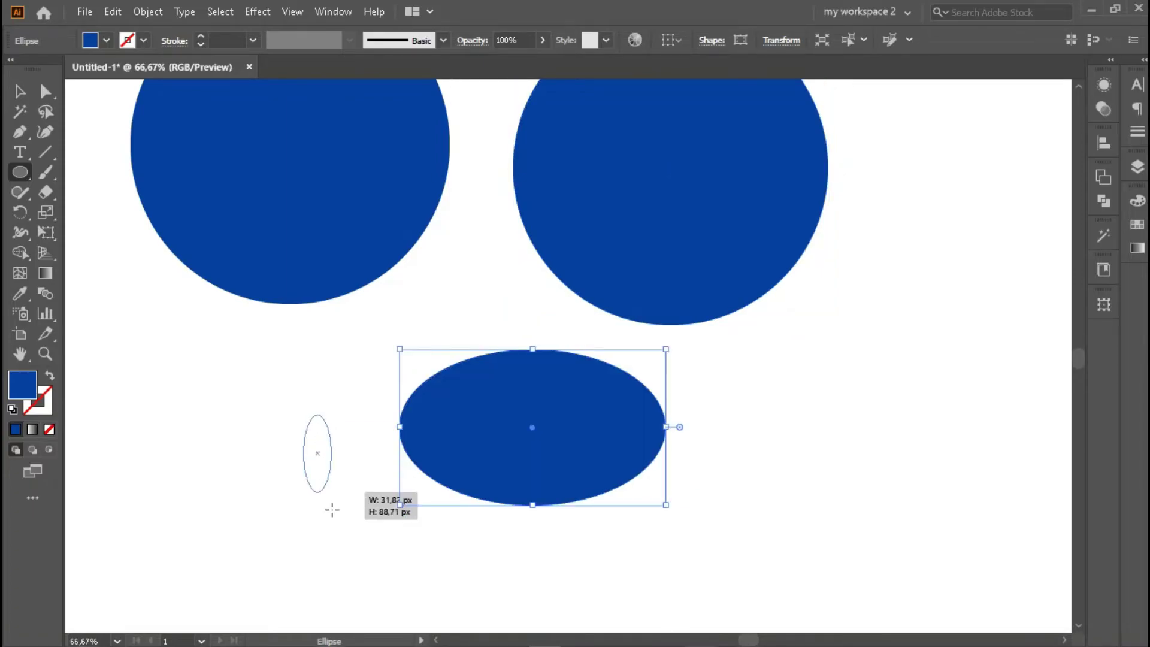
drag(332, 510, 337, 510)
drag(696, 349, 874, 423)
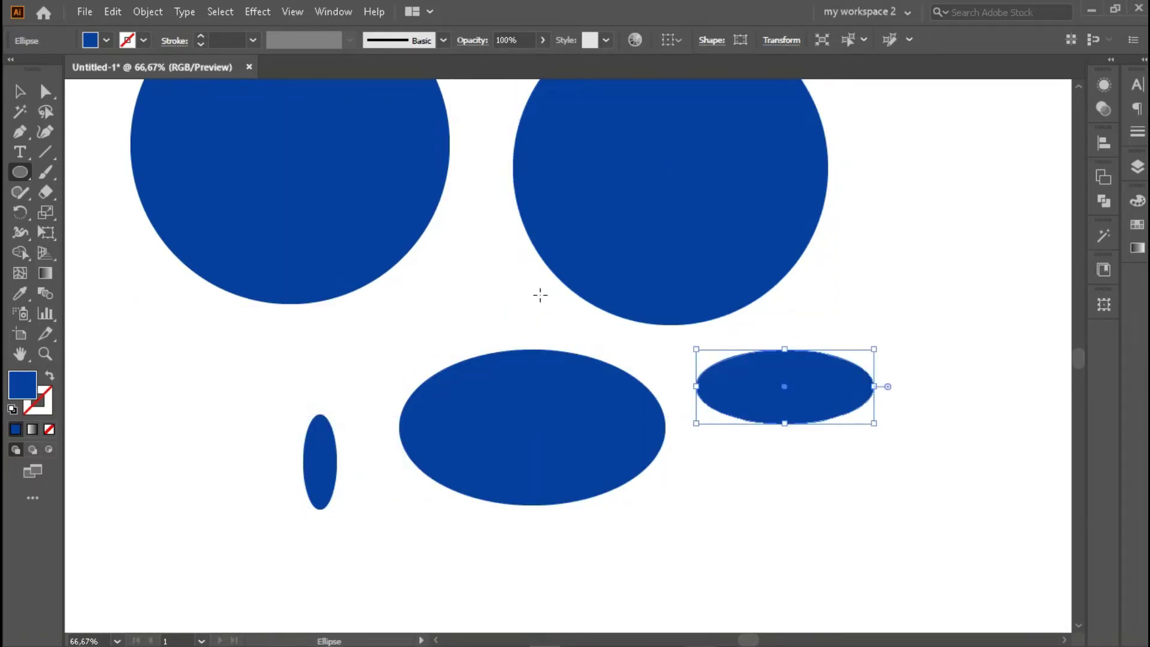
scroll(539, 294, up, 1)
key(ctrl+shift+a)
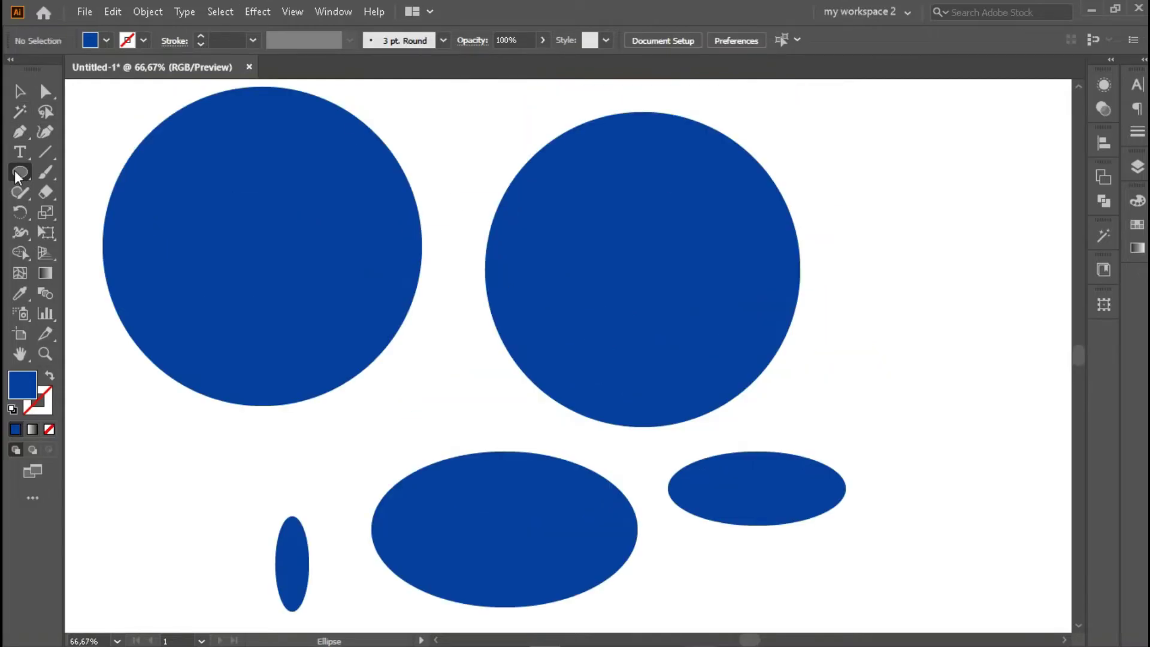
drag(16, 170, 81, 230)
Clear the artboard and draw two blue hexagons, one central and one upper right.
key(ctrl+a)
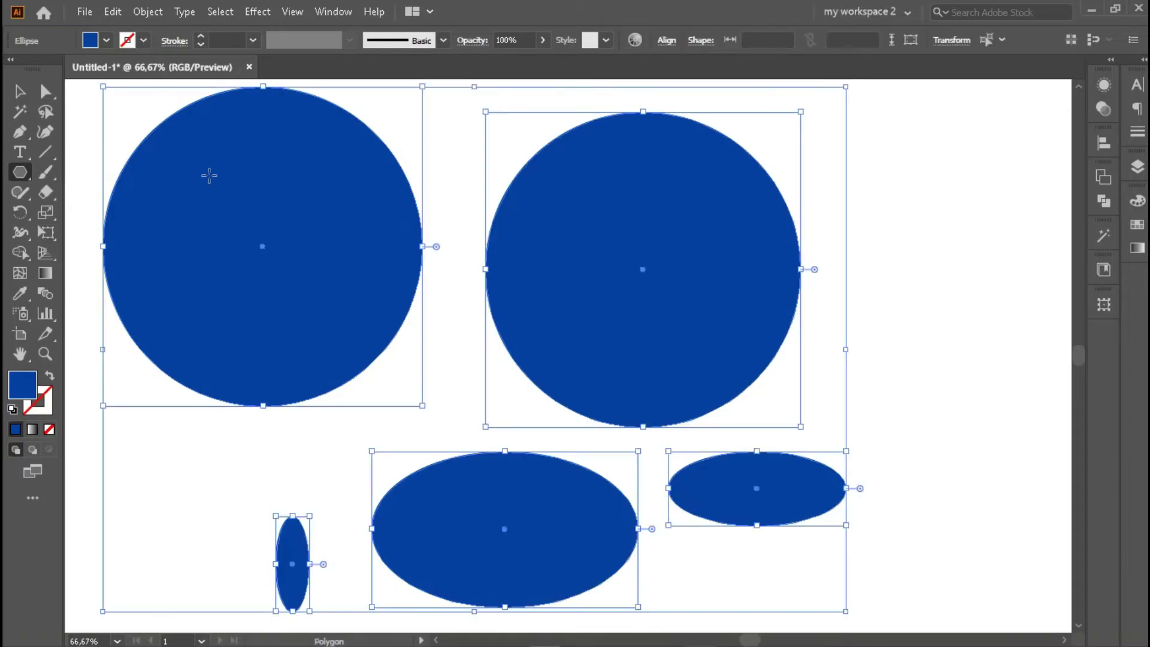
key(Delete)
mouse_move(408, 260)
mouse_down()
mouse_move(478, 324)
mouse_move(488, 319)
mouse_up()
drag(650, 186, 694, 237)
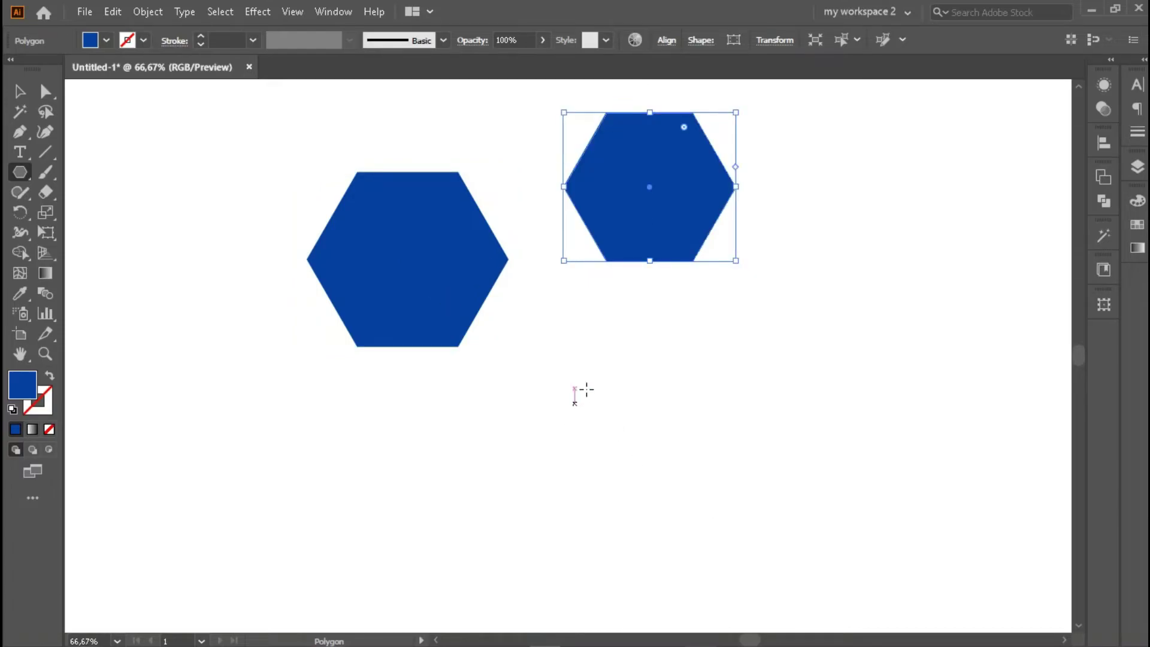
Draw a third, tilted hexagon below, keeping six sides via the arrow keys.
drag(587, 362, 662, 419)
key(Down)
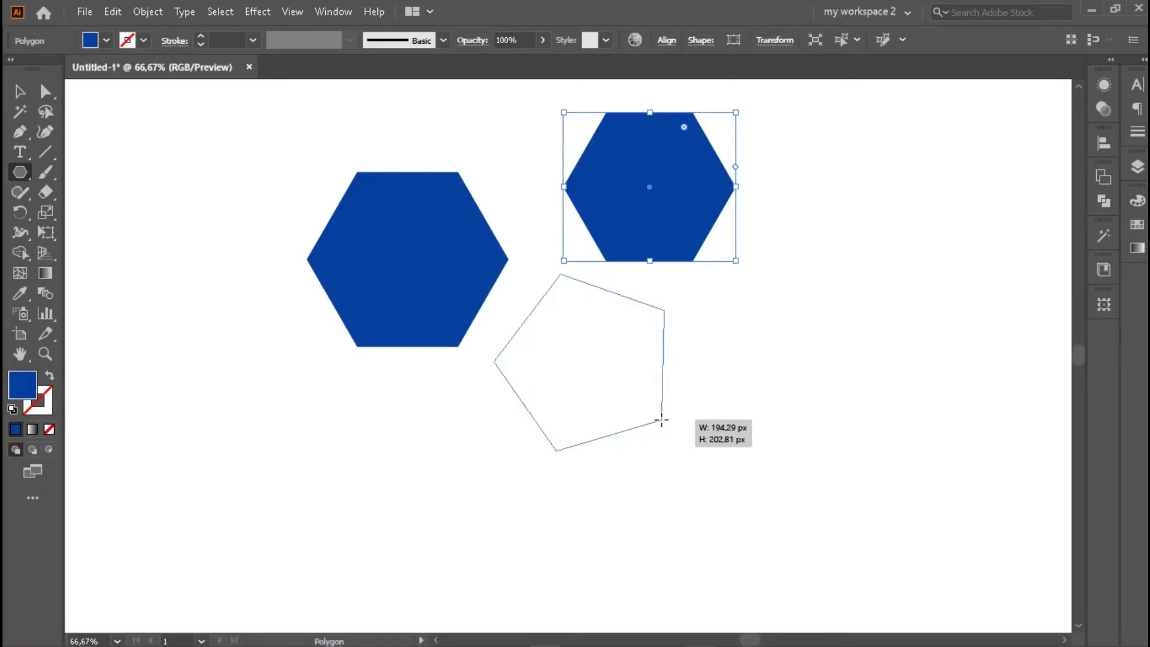
key(Down)
key(Down)
key(Up)
key(Up)
key(Up)
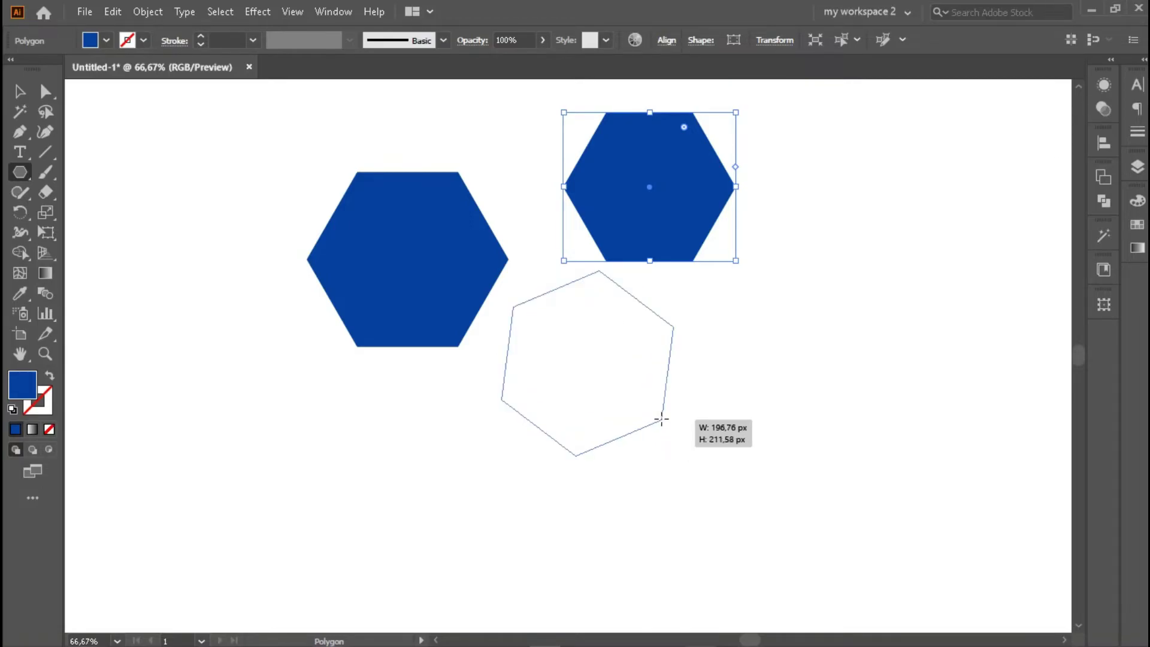
drag(661, 419, 661, 420)
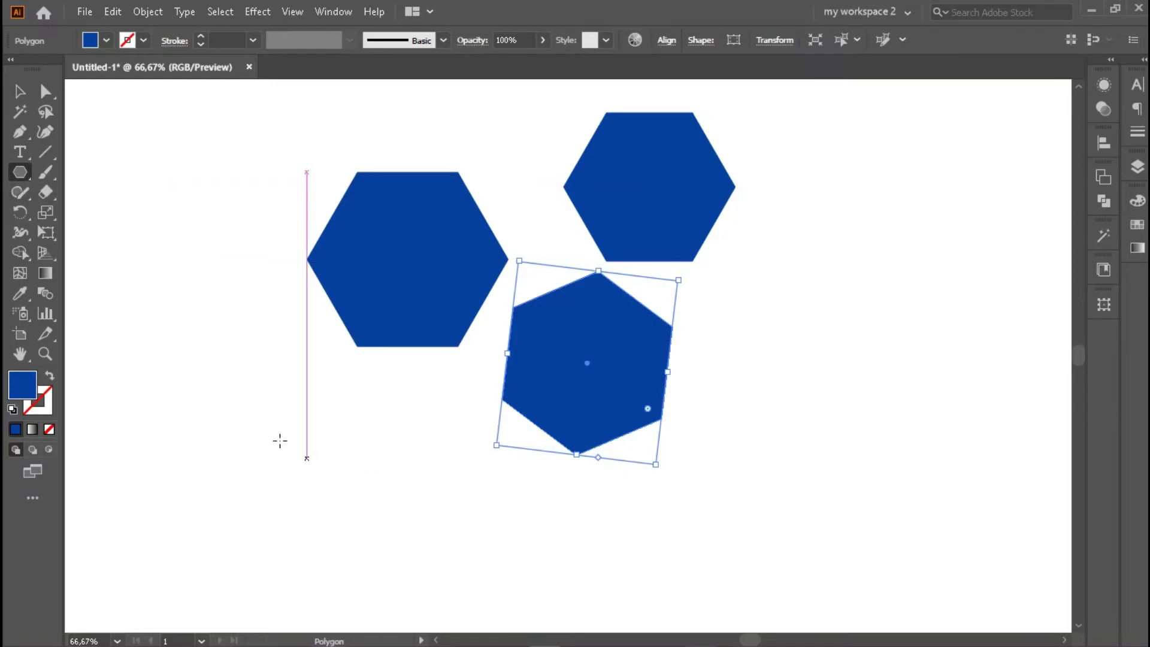
Create a blue triangle at lower left by setting the polygon's Sides to 3.
click(231, 419)
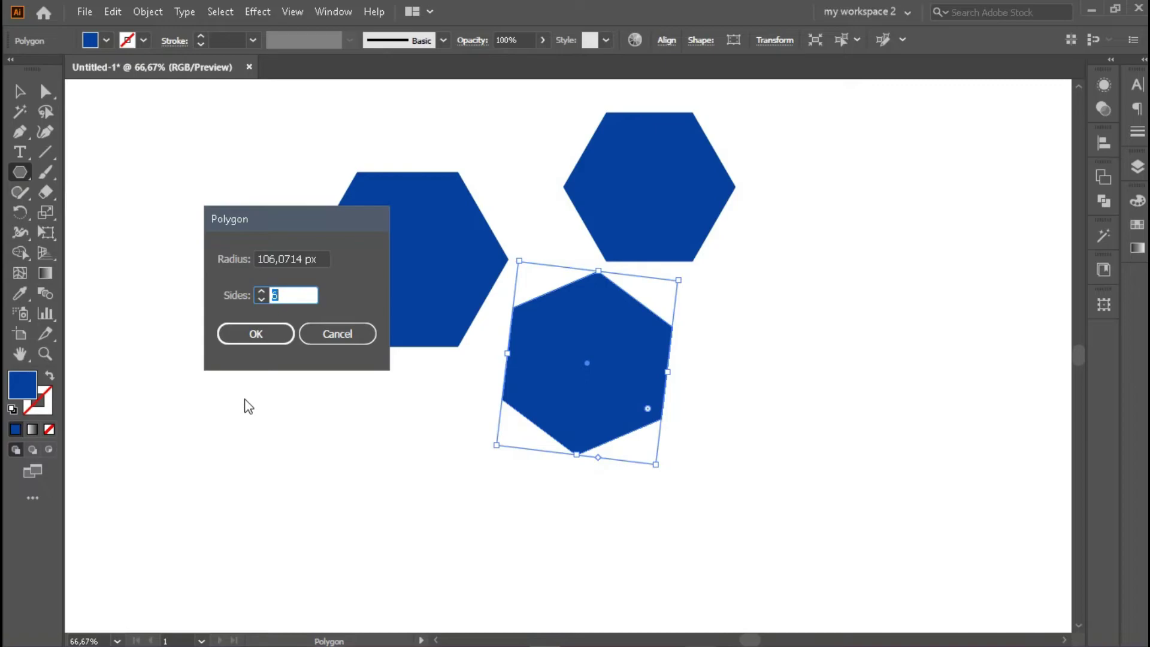
double_click(298, 295)
text(3)
click(256, 334)
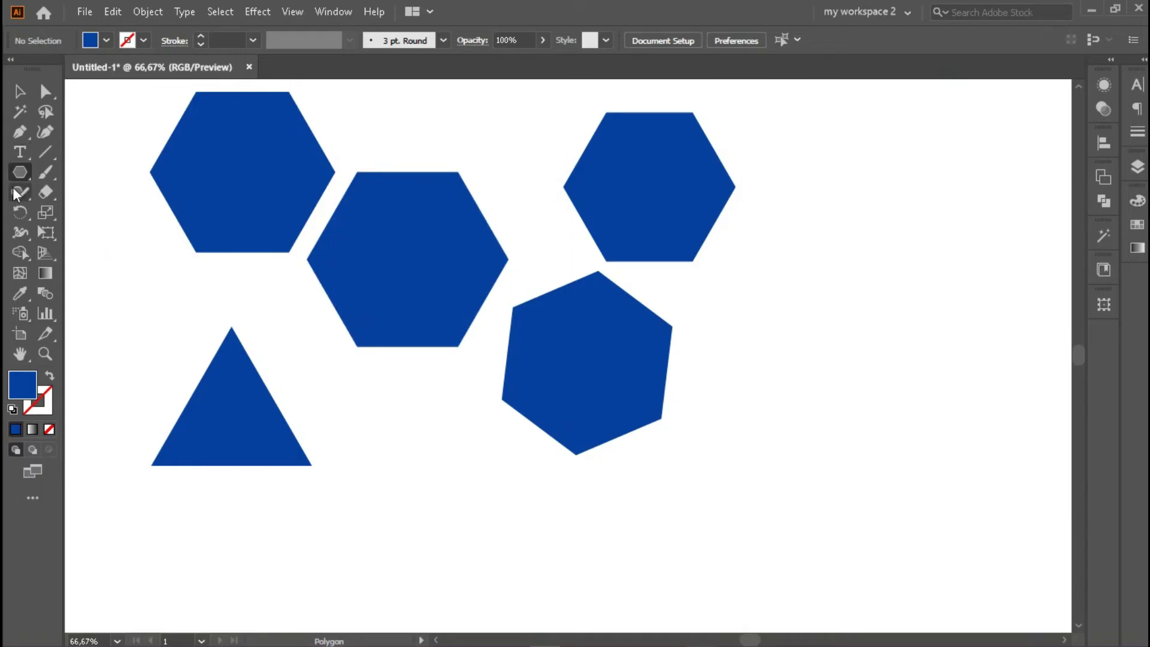
Draw a blue square on the right and a blue circle beneath it.
drag(20, 171, 78, 161)
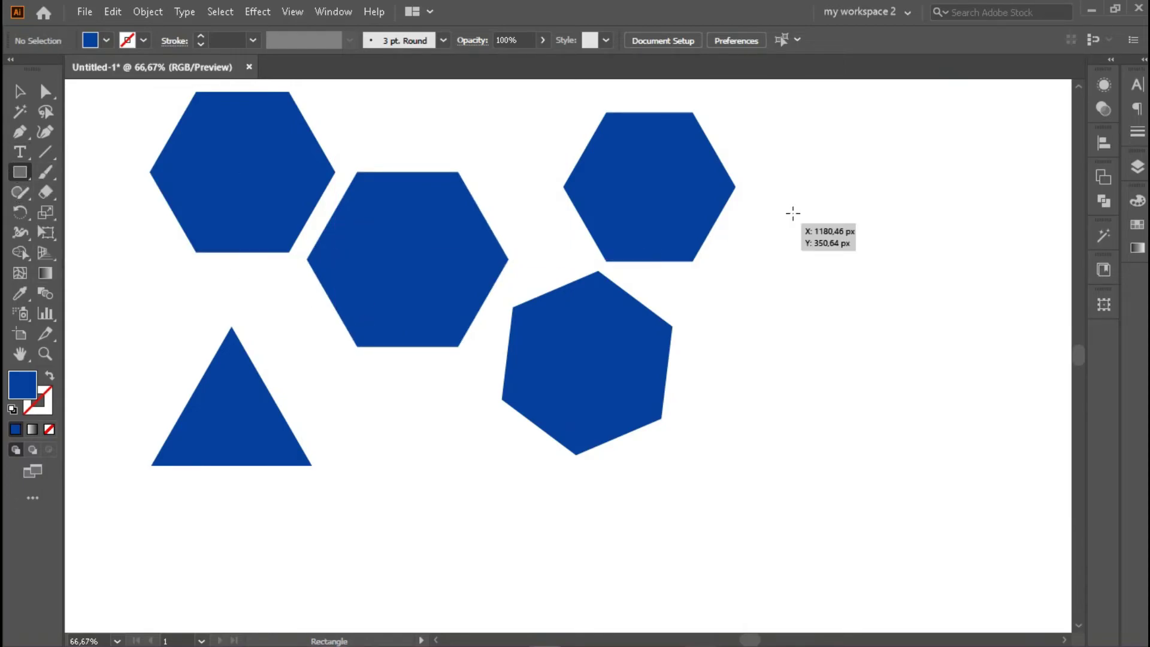
drag(791, 244, 956, 410)
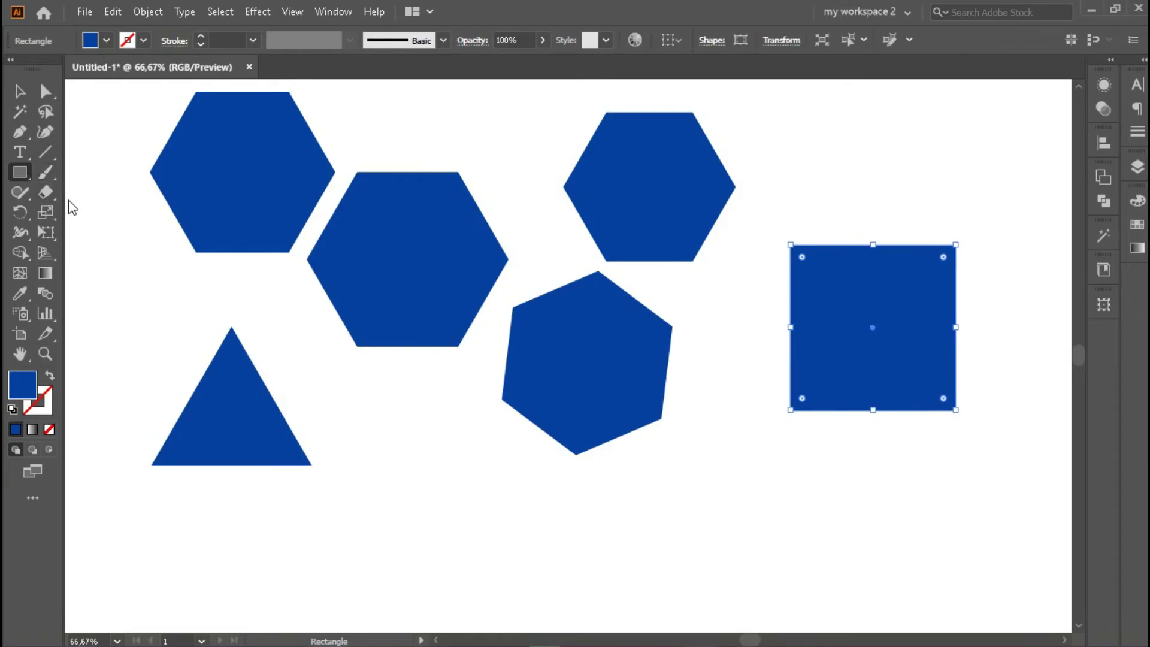
key(l)
mouse_move(724, 423)
mouse_down()
mouse_move(855, 586)
mouse_move(773, 497)
mouse_up()
Add another blue hexagon near the bottom centre and deselect it.
scroll(765, 493, down, 1)
scroll(719, 485, down, 1)
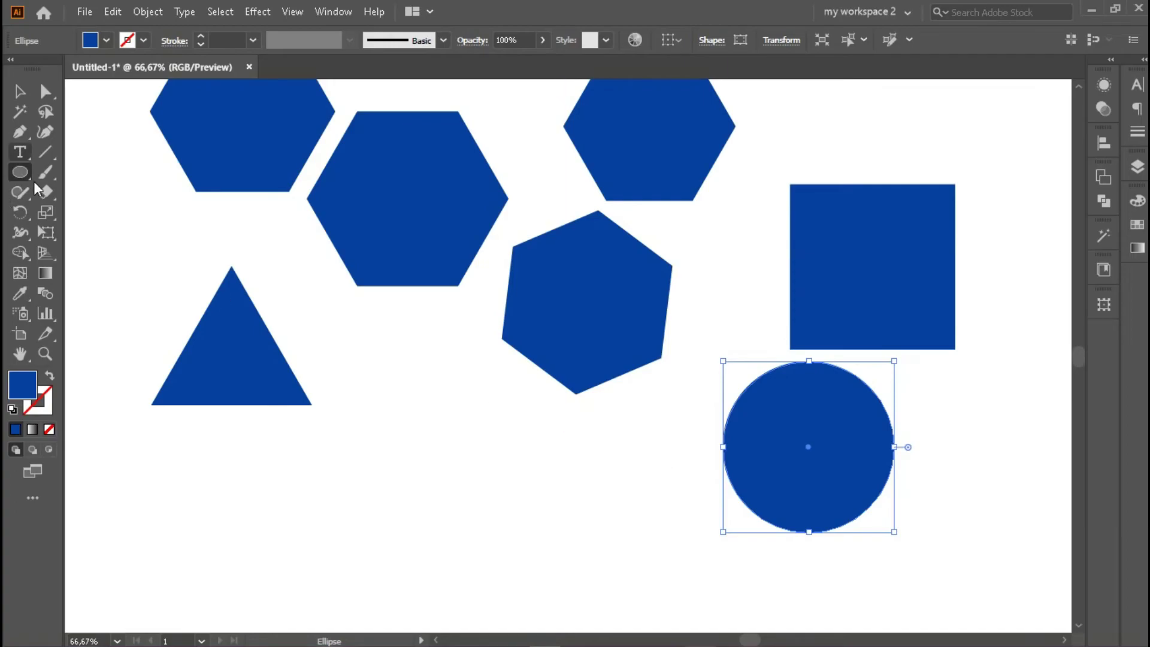
drag(20, 172, 112, 235)
scroll(553, 500, down, 2)
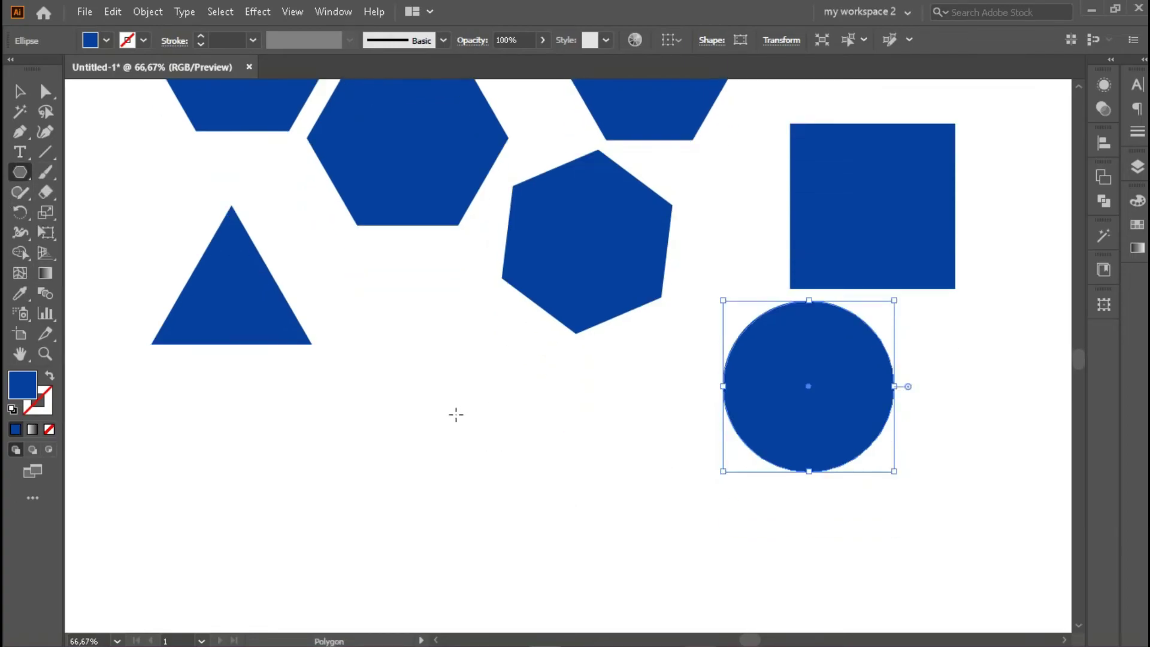
drag(441, 406, 485, 482)
scroll(128, 102, up, 3)
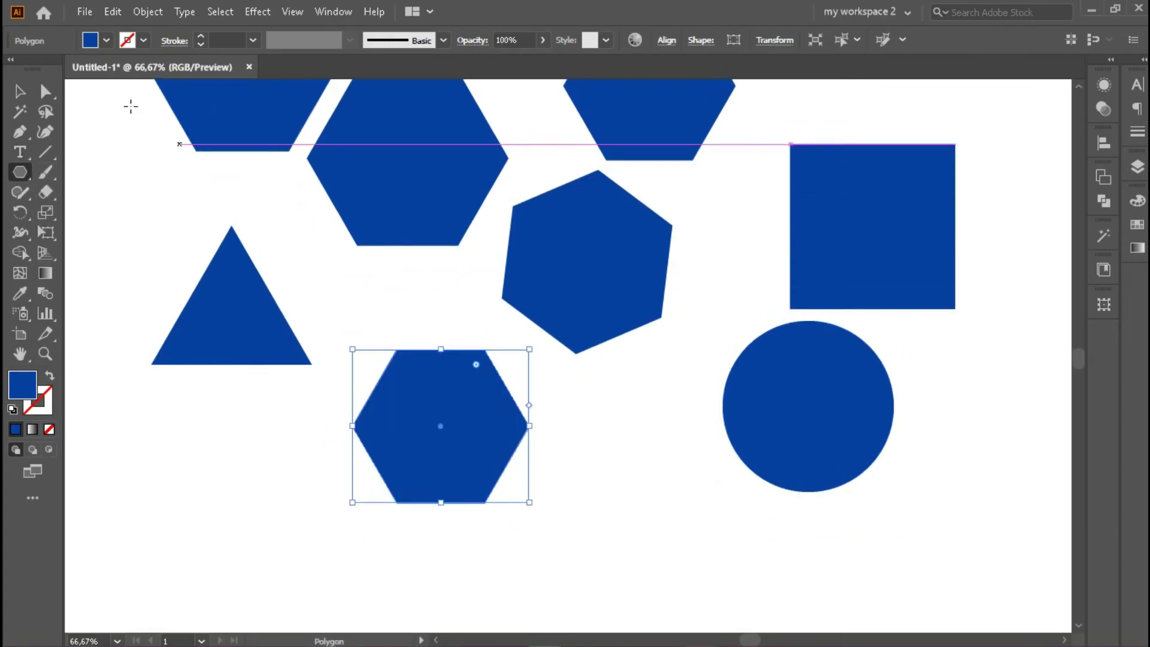
key(ctrl+shift+a)
click(20, 171)
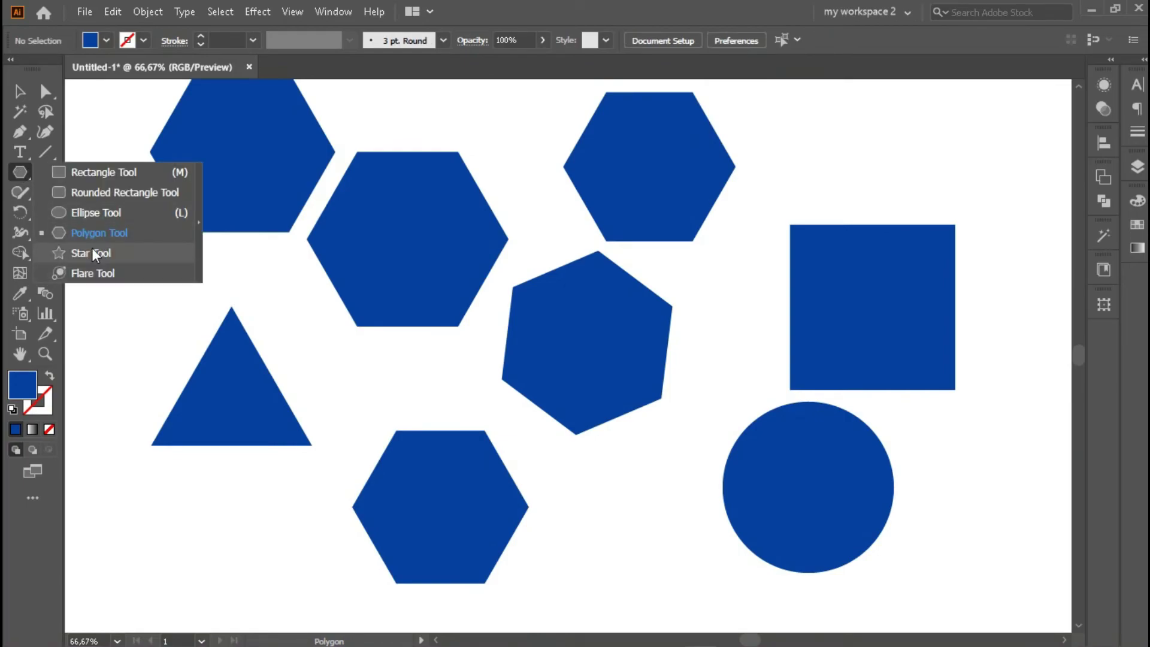
Clear all shapes and draw two five-pointed blue stars near the top left.
click(91, 252)
key(ctrl+a)
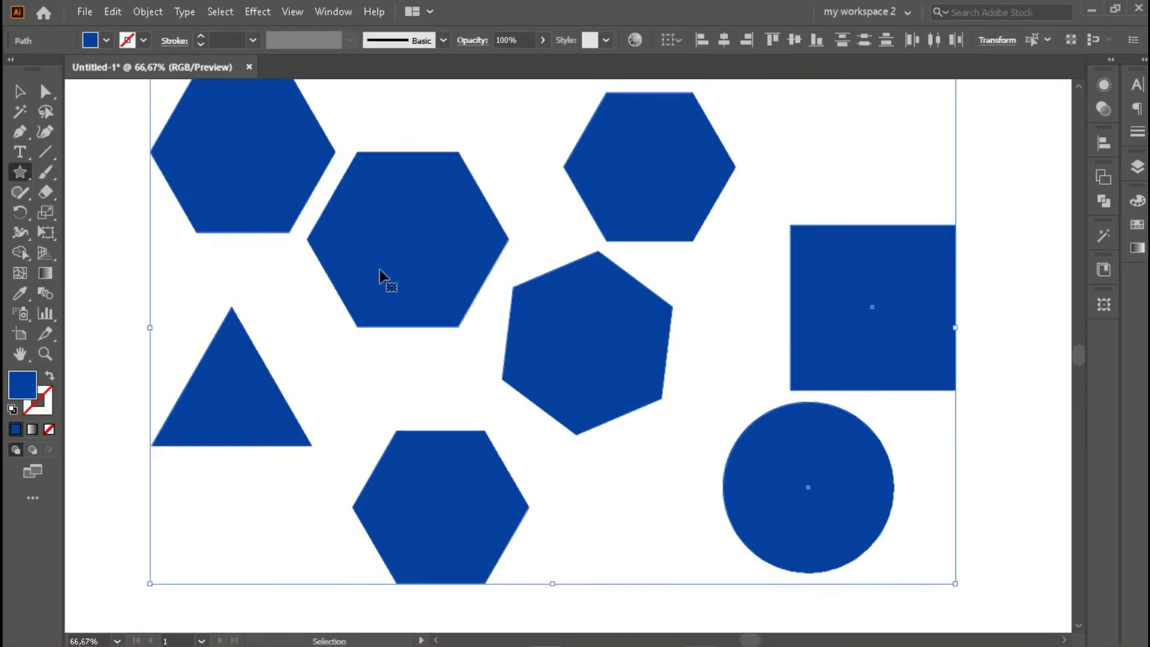
key(Delete)
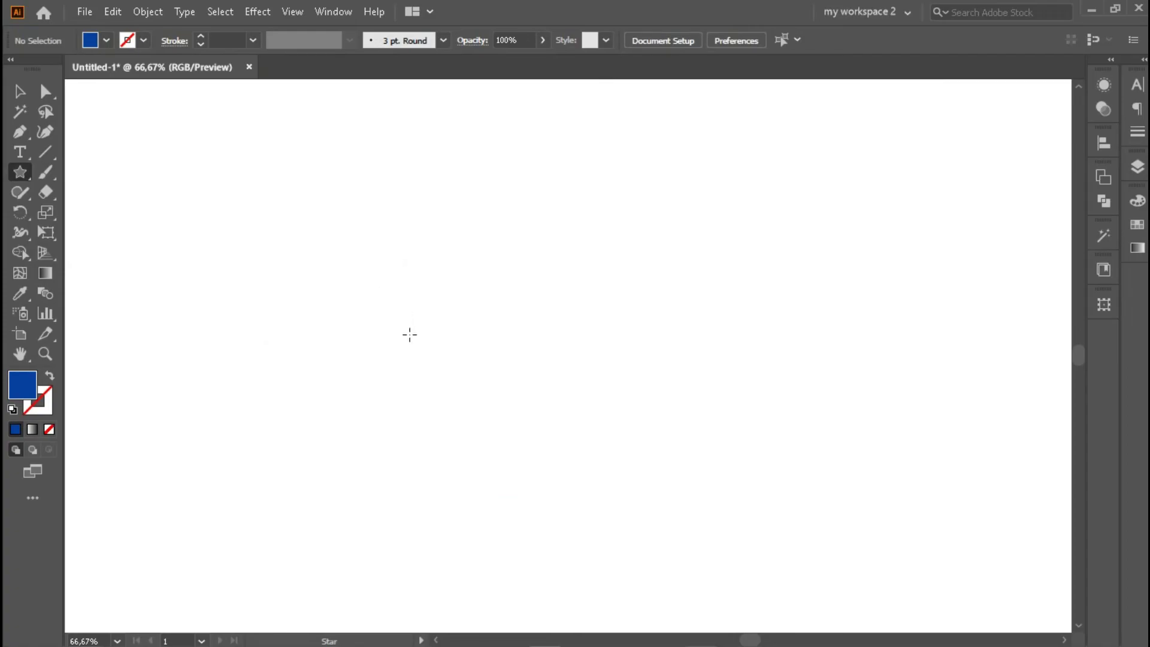
drag(279, 207, 339, 292)
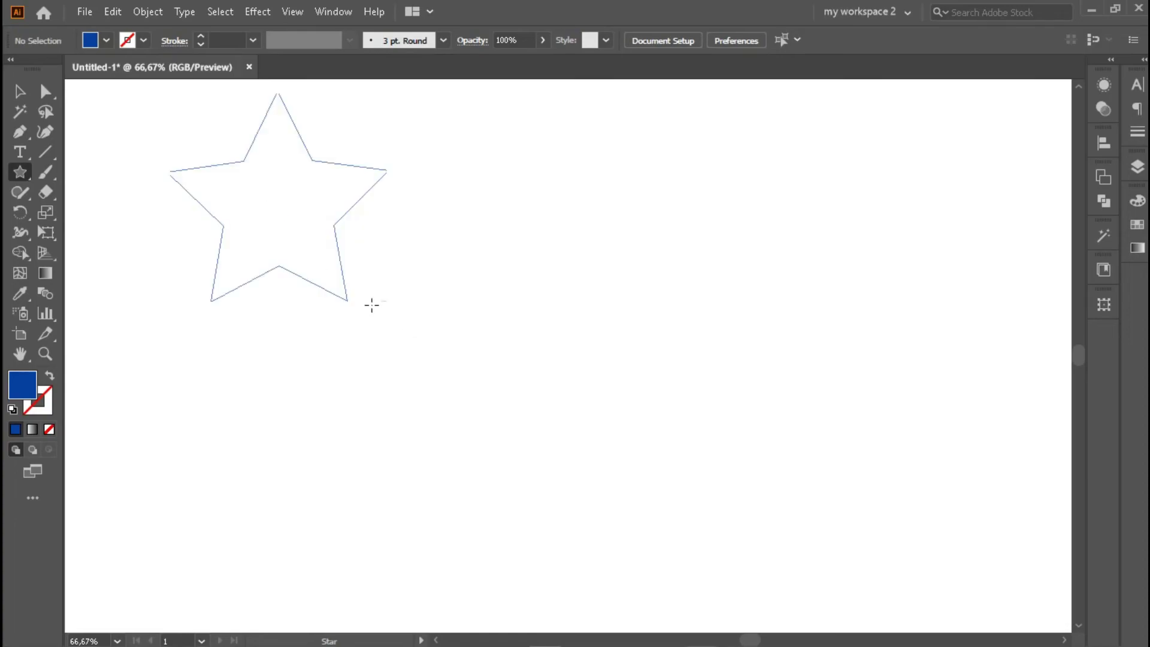
mouse_move(444, 182)
mouse_down()
mouse_move(537, 281)
mouse_move(466, 264)
mouse_up()
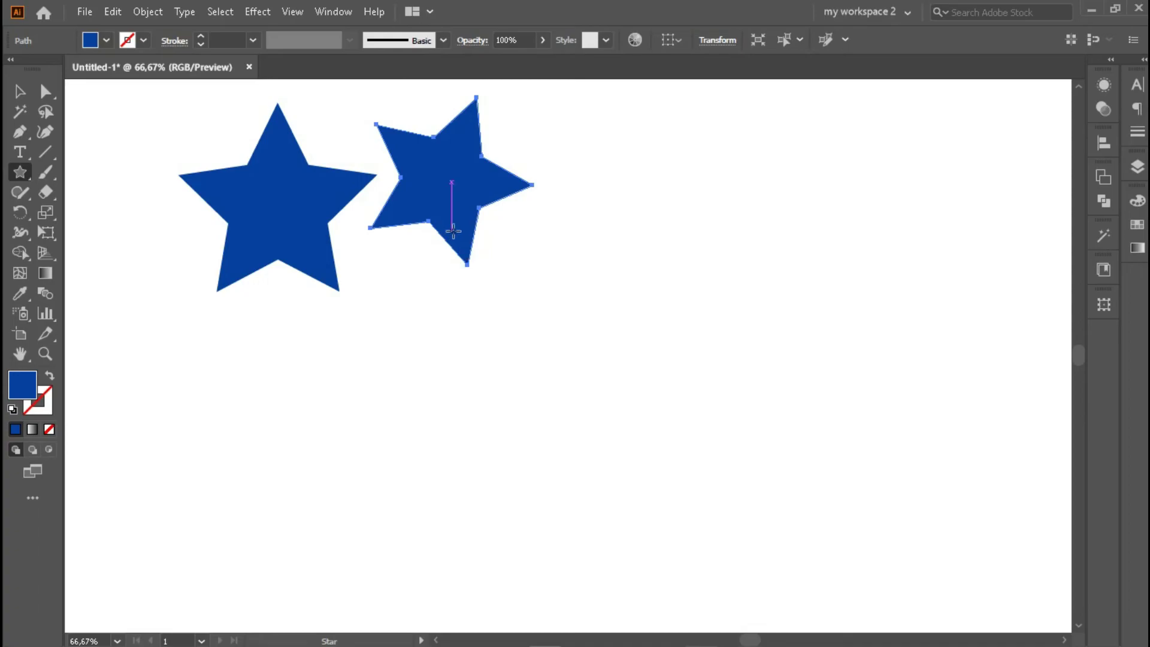
Add two six-pointed blue stars, setting the point count with arrow keys while dragging.
drag(607, 182, 652, 264)
key(Up)
key(Up)
key(Down)
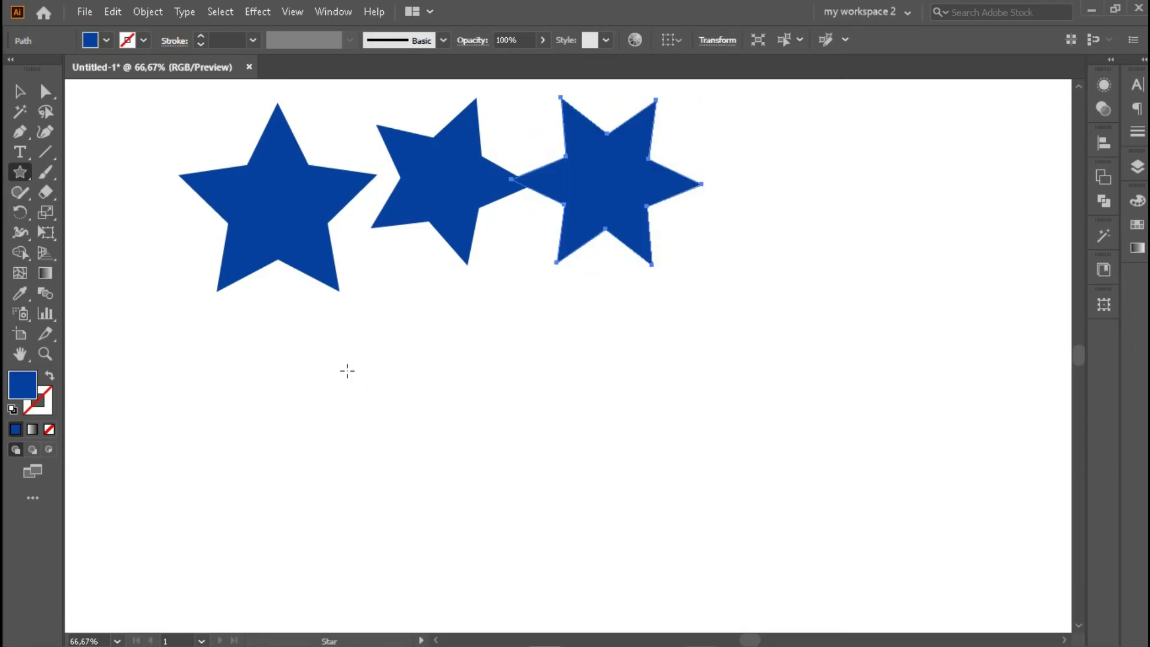
mouse_move(346, 373)
mouse_down()
mouse_move(431, 459)
mouse_move(431, 419)
mouse_move(460, 404)
mouse_up()
key(Down)
key(Down)
key(Down)
key(Up)
key(Up)
key(Up)
scroll(496, 321, up, 2)
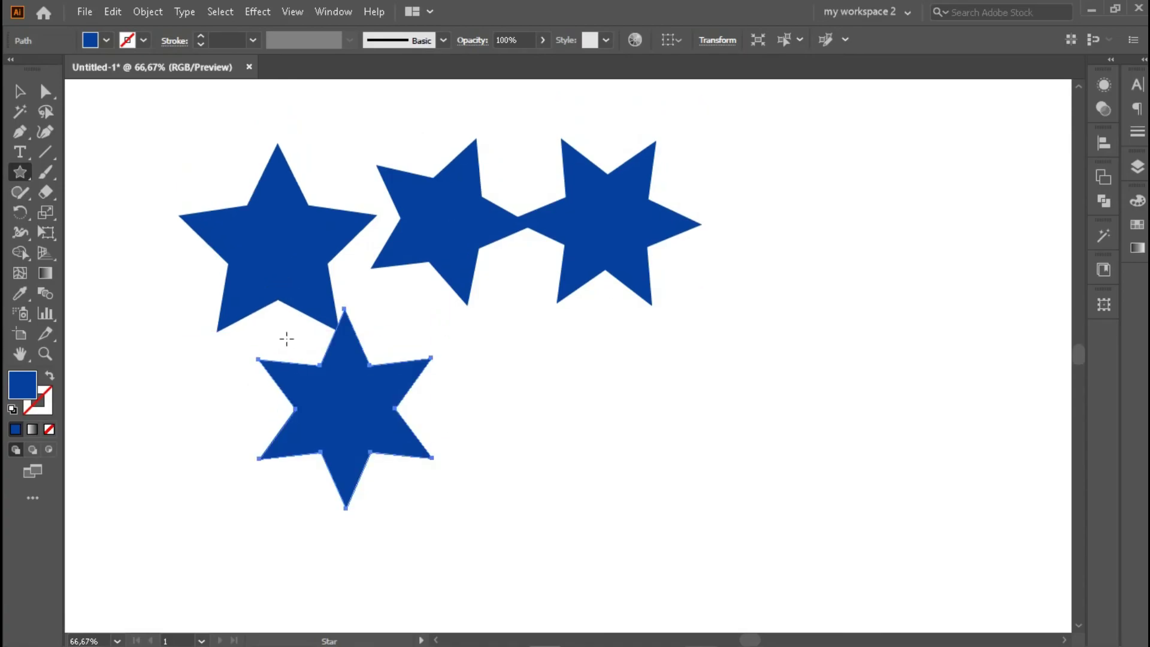
scroll(285, 336, down, 1)
click(19, 91)
click(738, 276)
scroll(738, 275, down, 1)
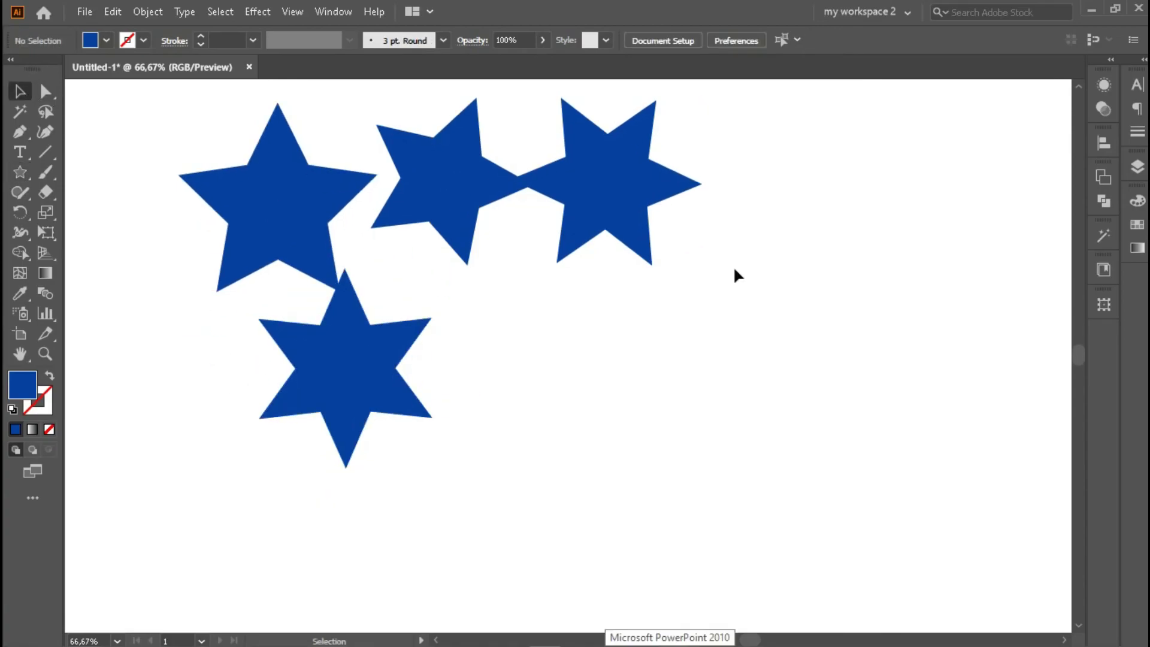